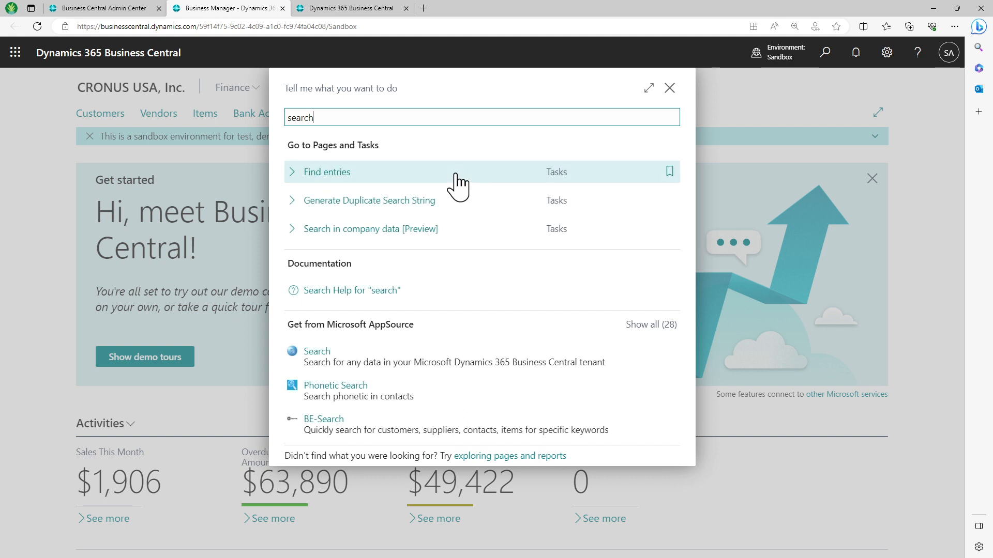
Open Search in company data, search for 10000, review the results and return to the home page
{"action": "left_click", "coordinate": [322, 236]}
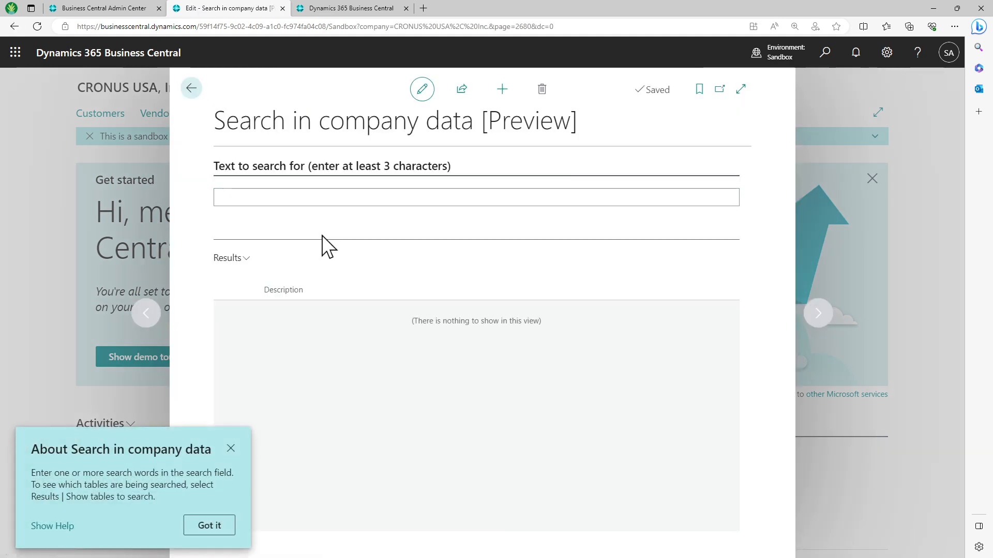
{"action": "left_click", "coordinate": [231, 448]}
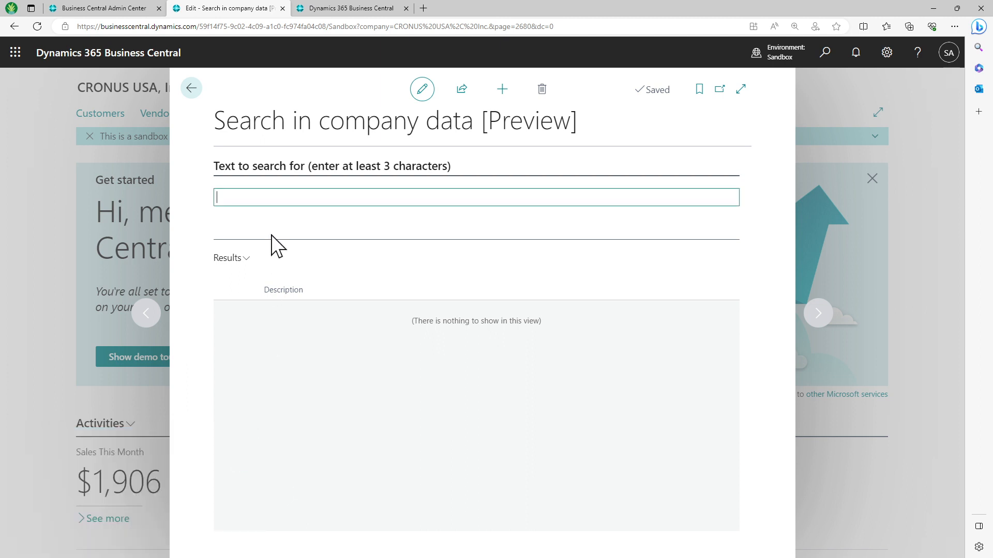
{"action": "left_click", "coordinate": [277, 195]}
{"action": "type", "text": "10000"}
{"action": "key", "text": "Tab"}
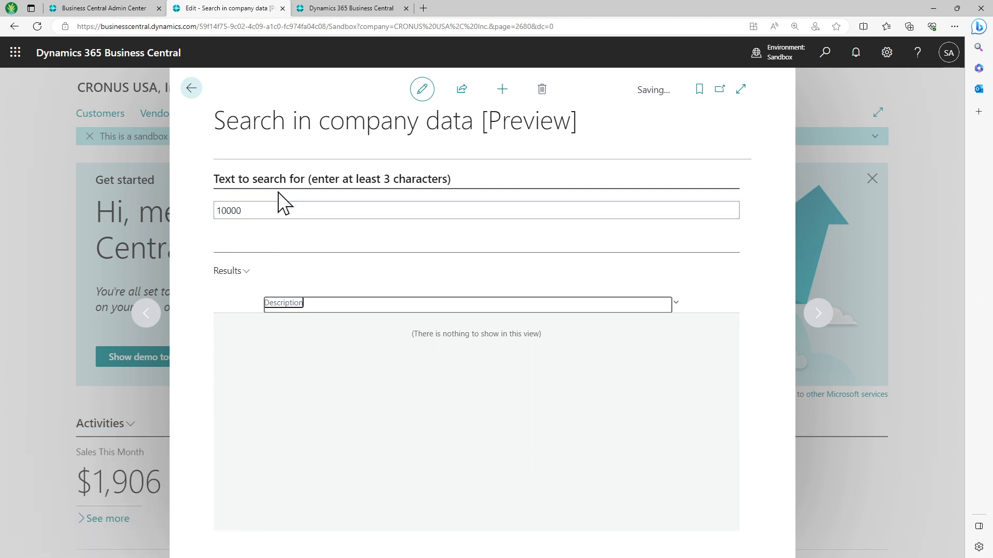
{"action": "scroll", "coordinate": [365, 419], "scroll_direction": "down", "scroll_amount": 10}
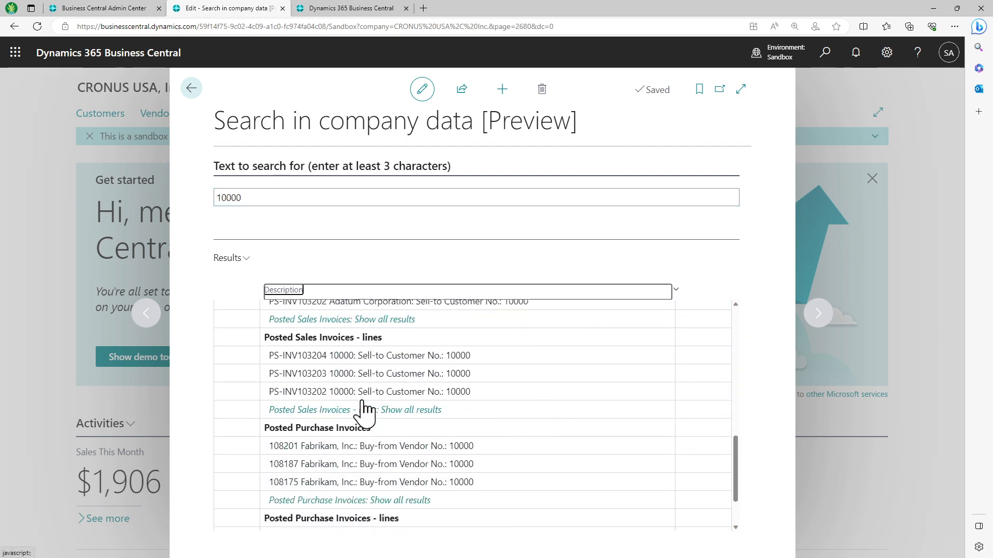
{"action": "scroll", "coordinate": [365, 399], "scroll_direction": "up", "scroll_amount": 10}
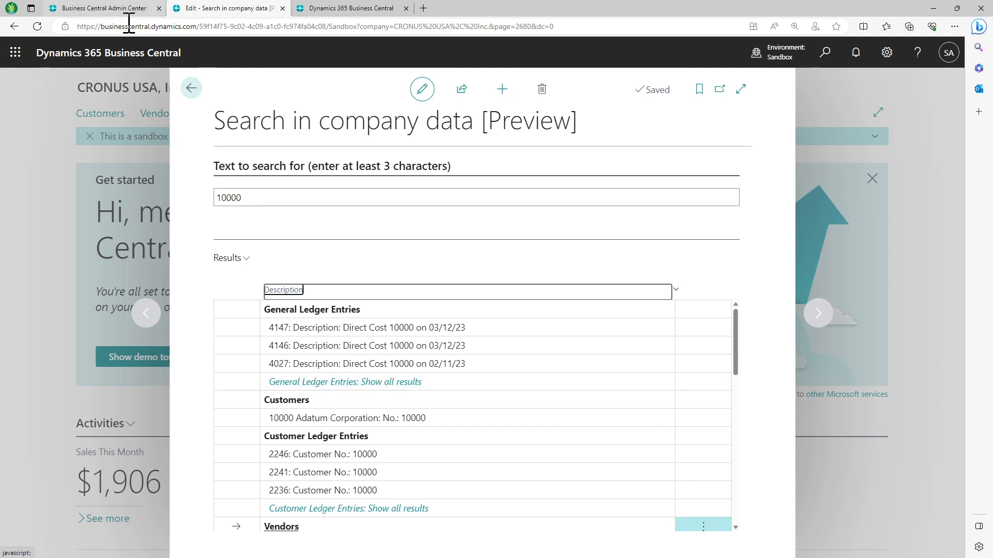
{"action": "left_click", "coordinate": [191, 89]}
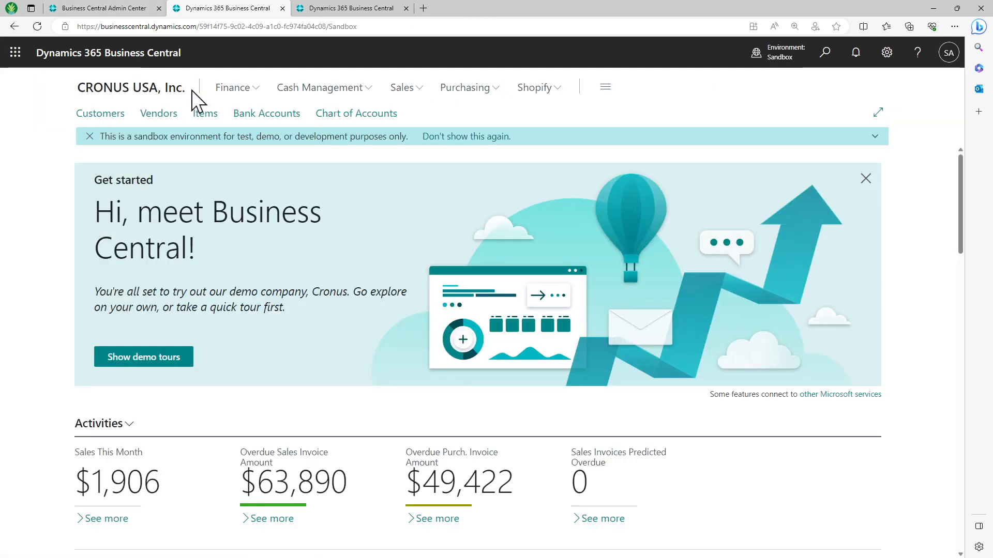
Switch to the BC23-Preview environment, dismiss the page error, and open the Vendors list without its teaching tip
{"action": "left_click", "coordinate": [934, 9]}
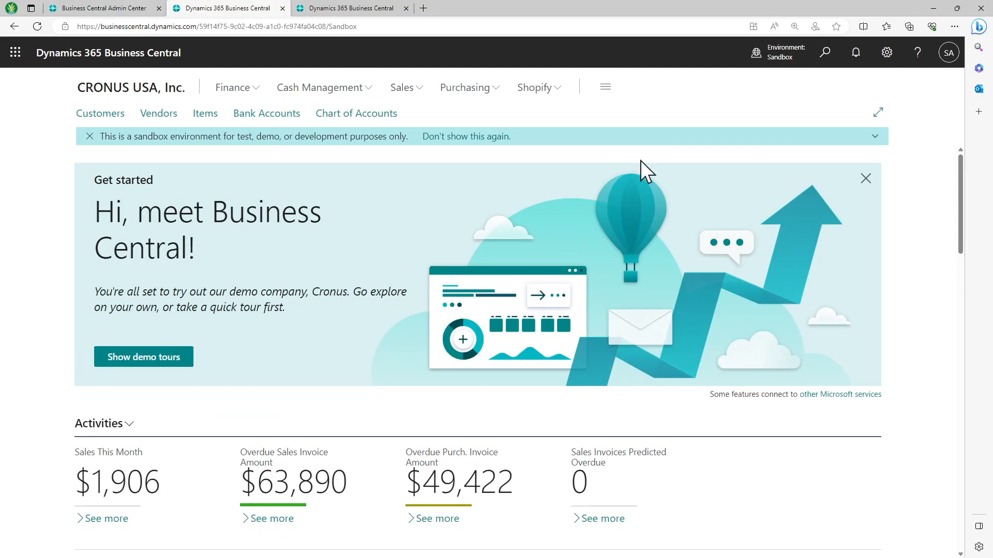
{"action": "left_click", "coordinate": [340, 8]}
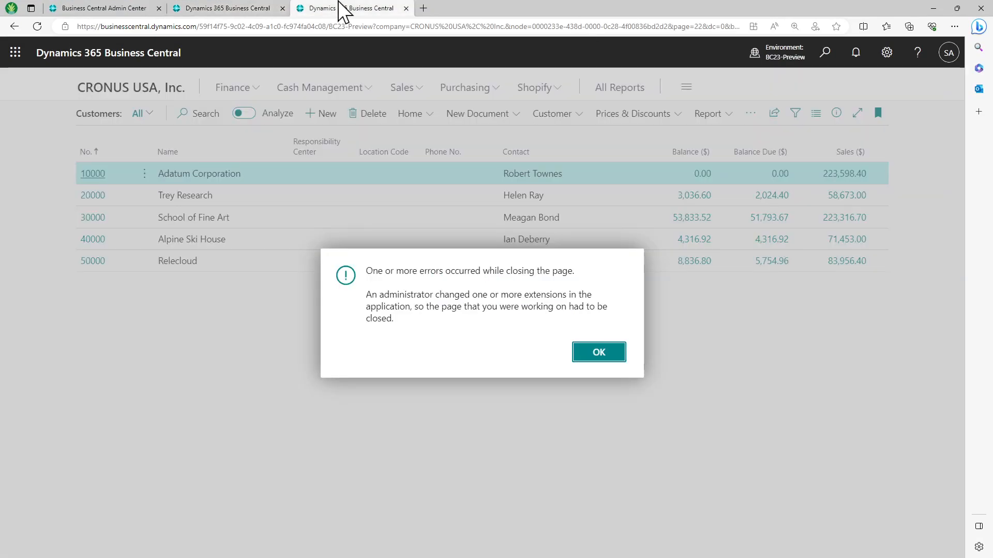
{"action": "left_click", "coordinate": [598, 354]}
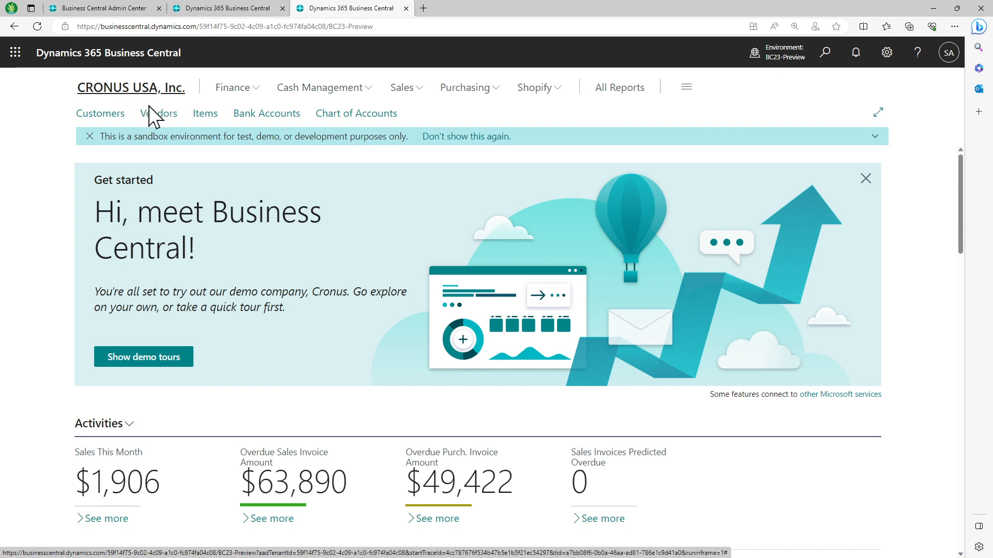
{"action": "left_click", "coordinate": [155, 118]}
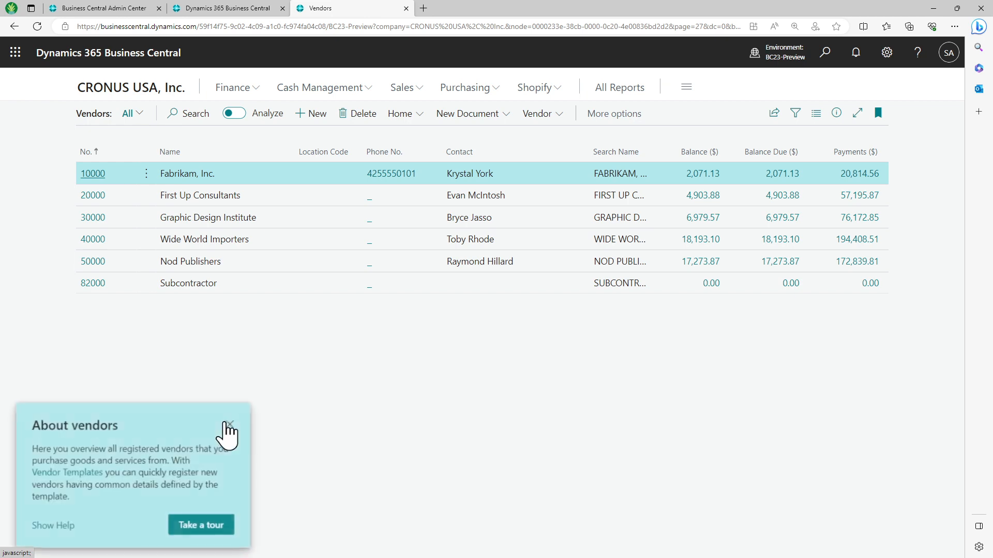
{"action": "left_click", "coordinate": [232, 422]}
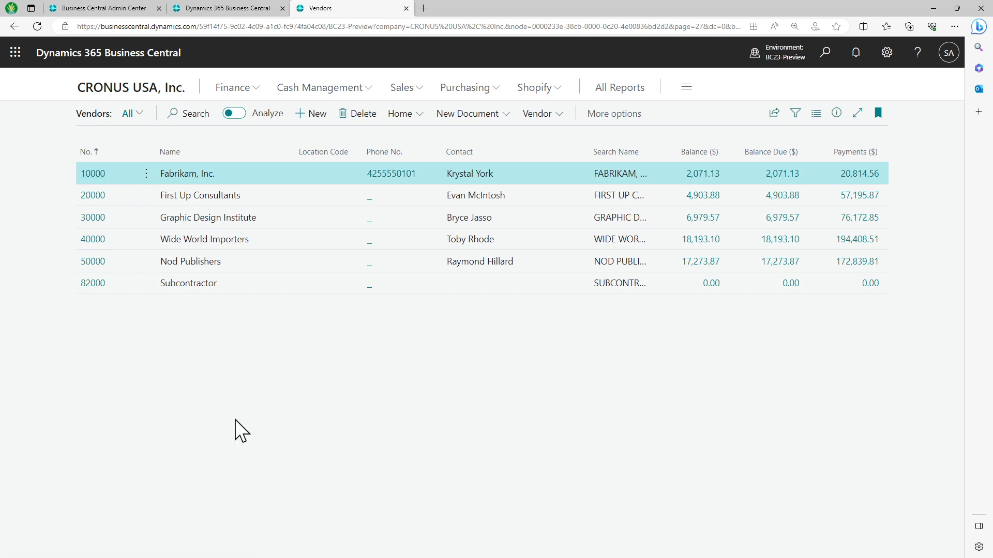
Search company data for 10000 straight from Tell Me, review the results and return to the Vendors list
{"action": "left_click", "coordinate": [825, 58]}
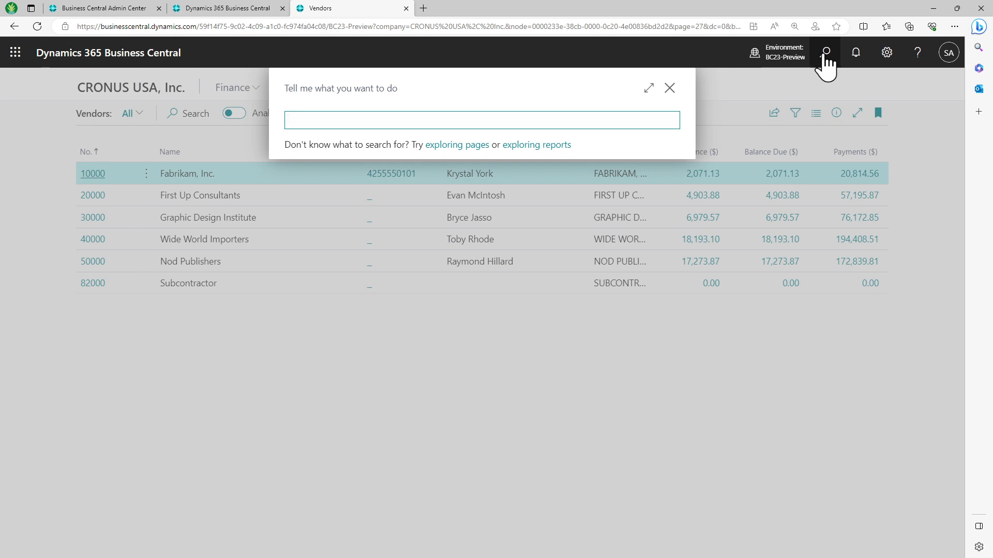
{"action": "type", "text": "10000"}
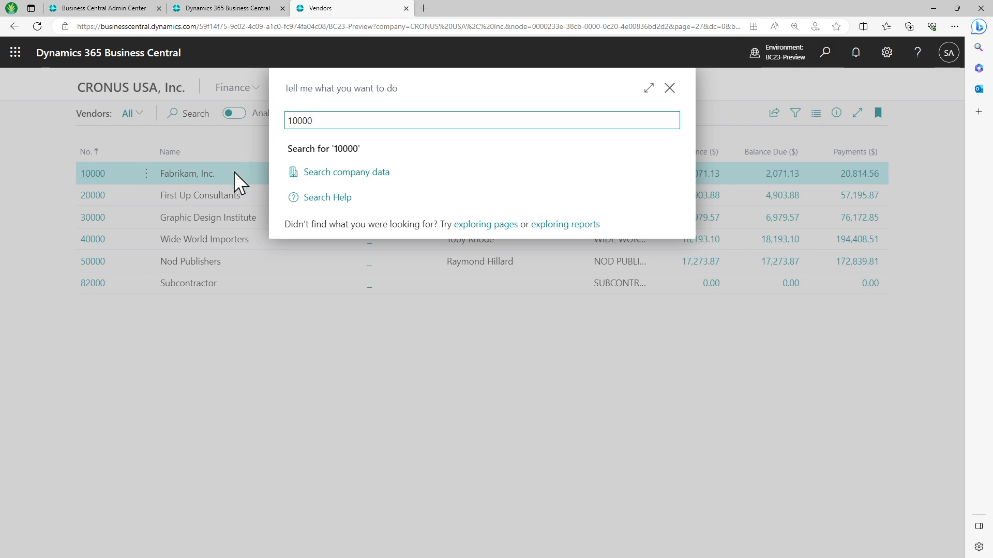
{"action": "left_click", "coordinate": [362, 173]}
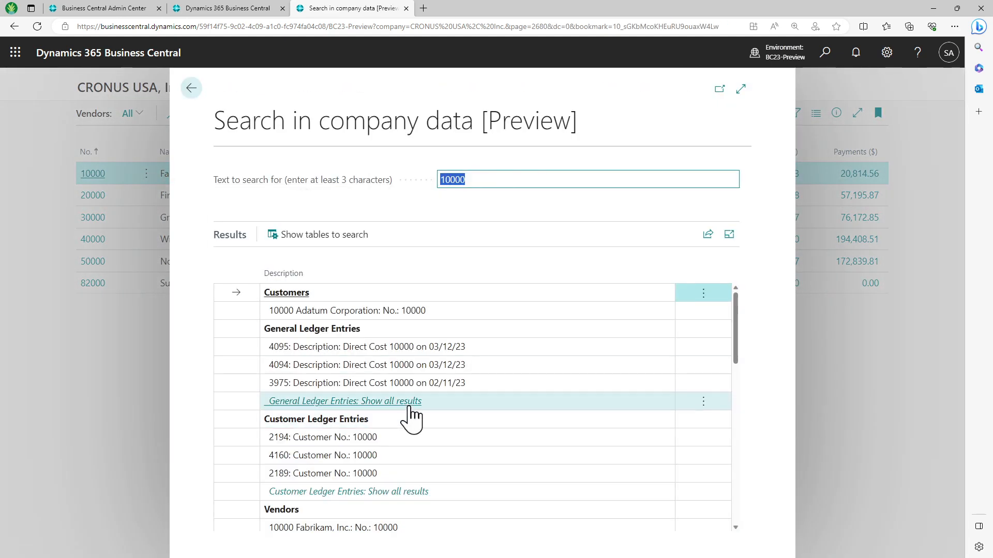
{"action": "scroll", "coordinate": [416, 357], "scroll_direction": "down", "scroll_amount": 10}
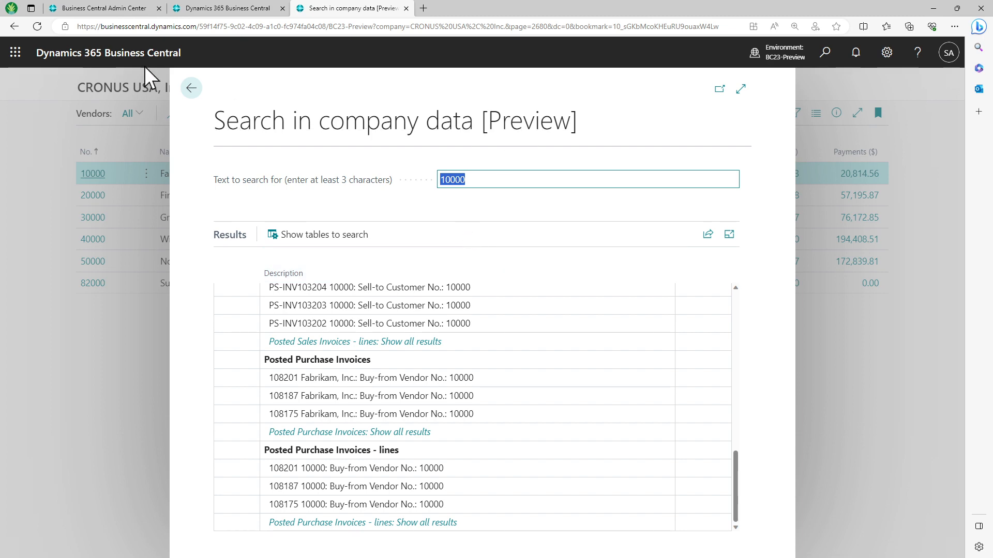
{"action": "left_click", "coordinate": [192, 92]}
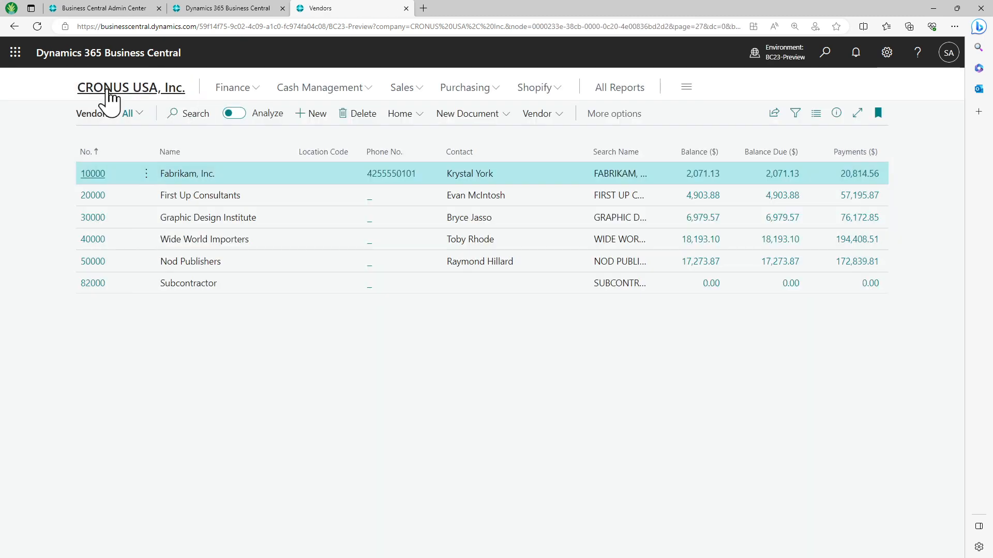
Go to the Items list and open the item card for 1896-S ATHENS Desk
{"action": "left_click", "coordinate": [108, 91]}
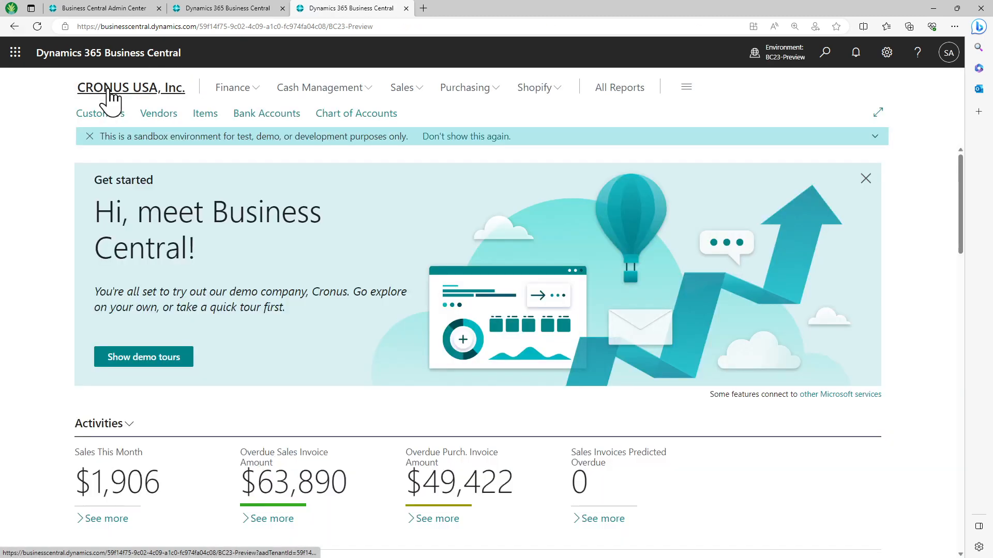
{"action": "left_click", "coordinate": [198, 114]}
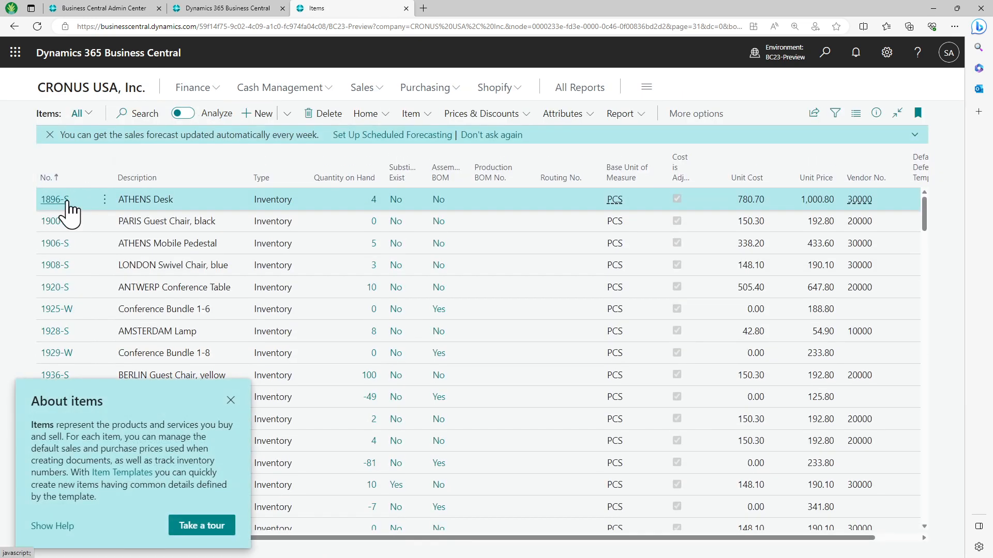
{"action": "left_click", "coordinate": [67, 205]}
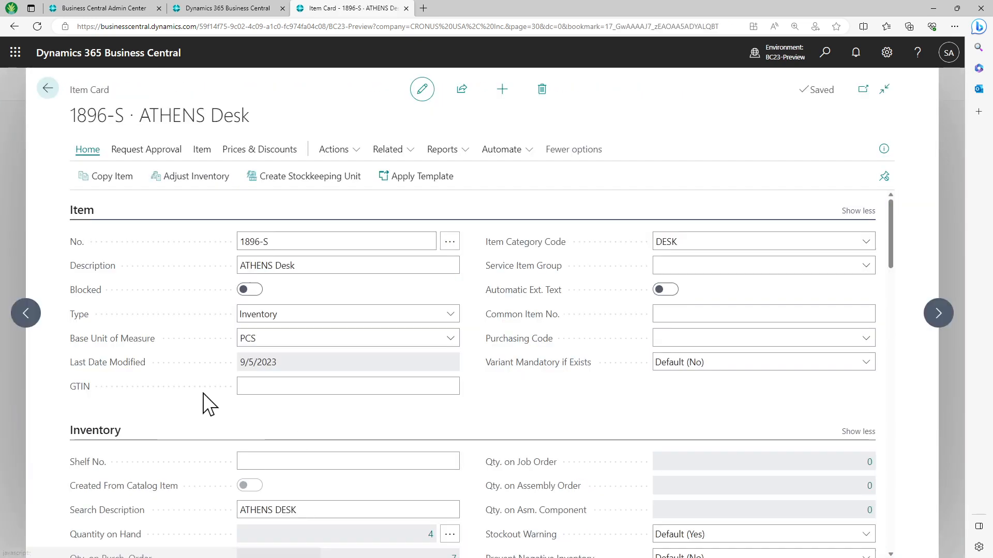
Search company data for the item's description, ATHENS Desk, taken from the item card, and return to the card
{"action": "key", "text": "Tab"}
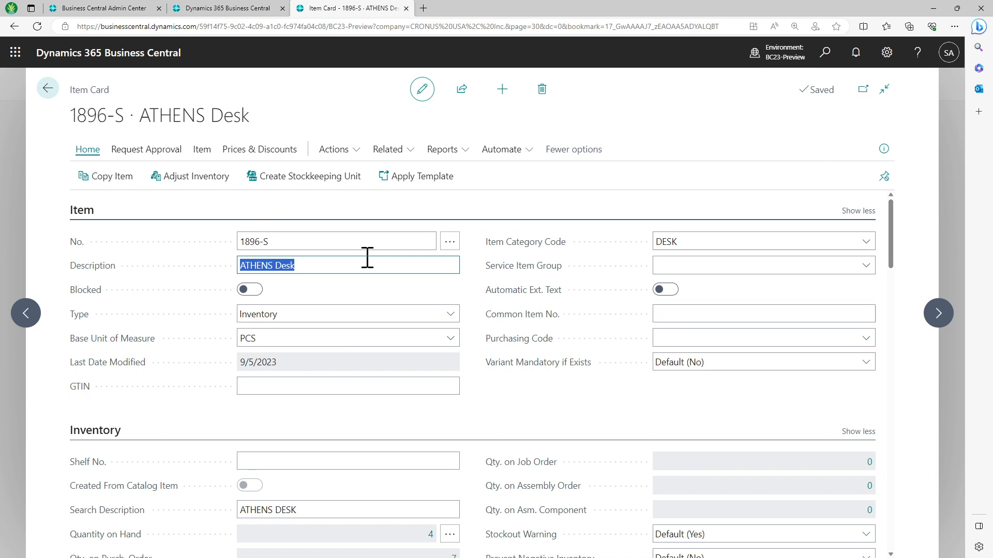
{"action": "left_click", "coordinate": [826, 66]}
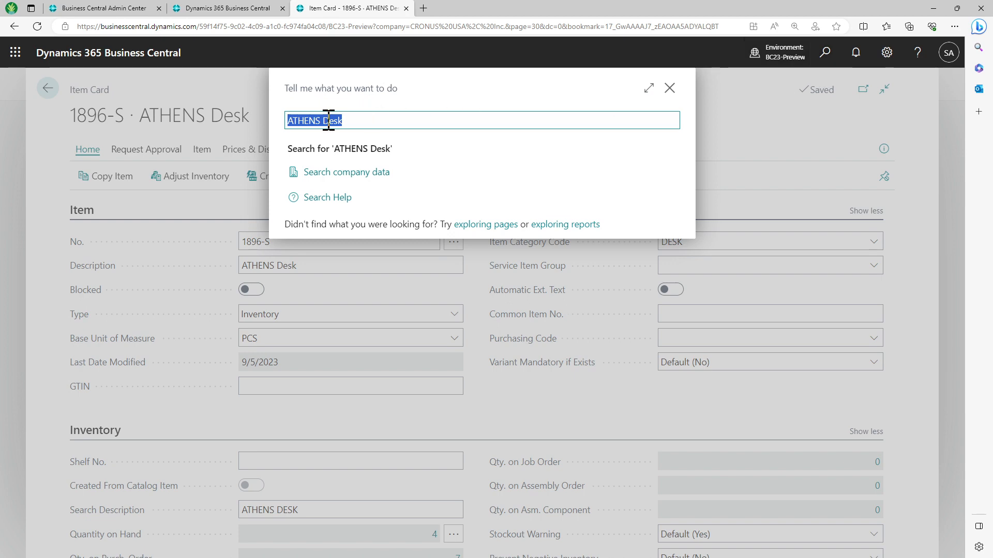
{"action": "left_click", "coordinate": [353, 173]}
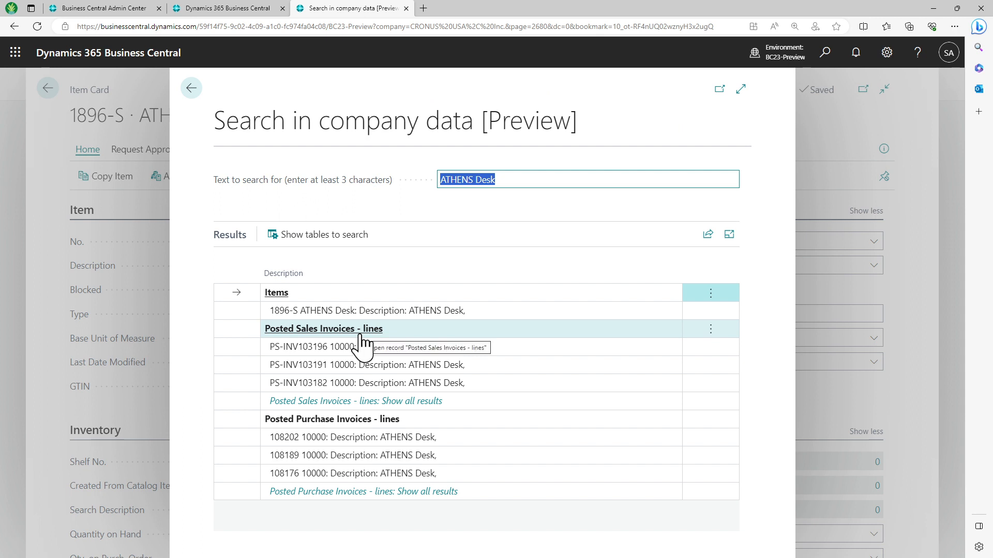
{"action": "left_click", "coordinate": [191, 89]}
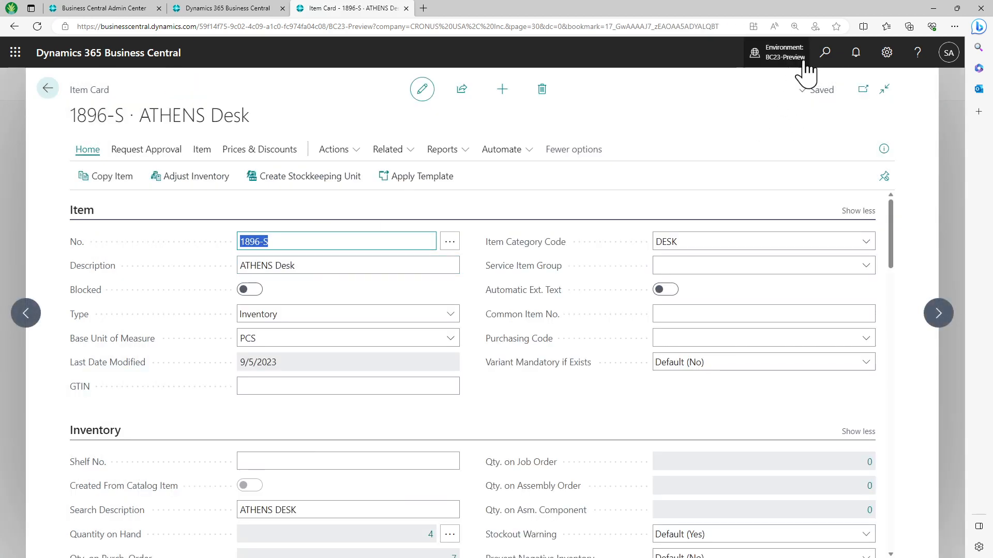
Search company data for the item number 1896-S and return to the item card
{"action": "left_click", "coordinate": [830, 60]}
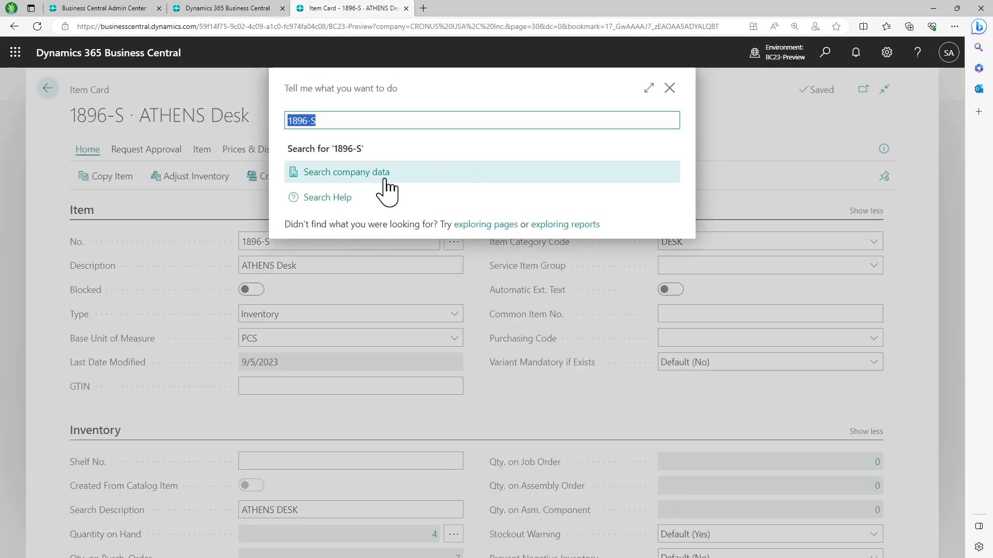
{"action": "left_click", "coordinate": [385, 181]}
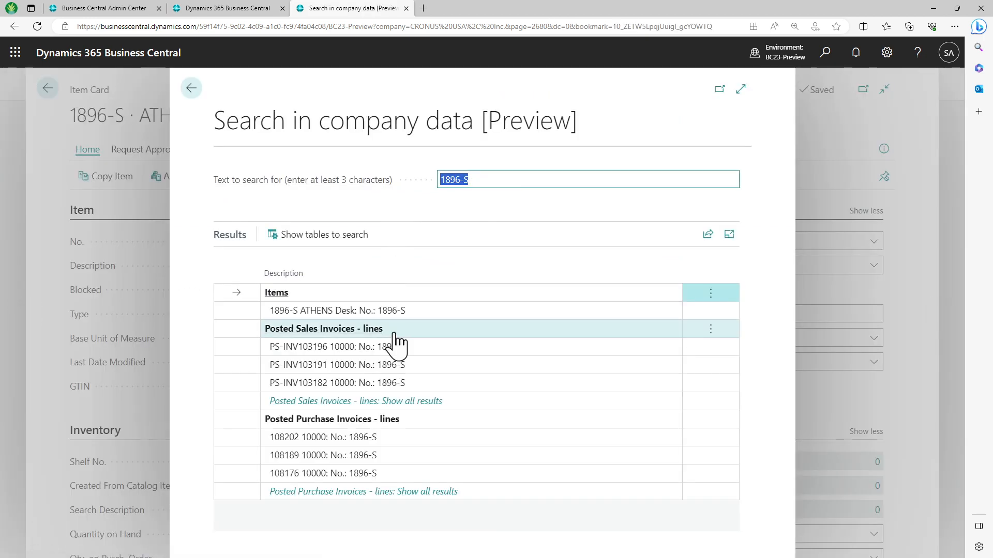
{"action": "left_click", "coordinate": [192, 91]}
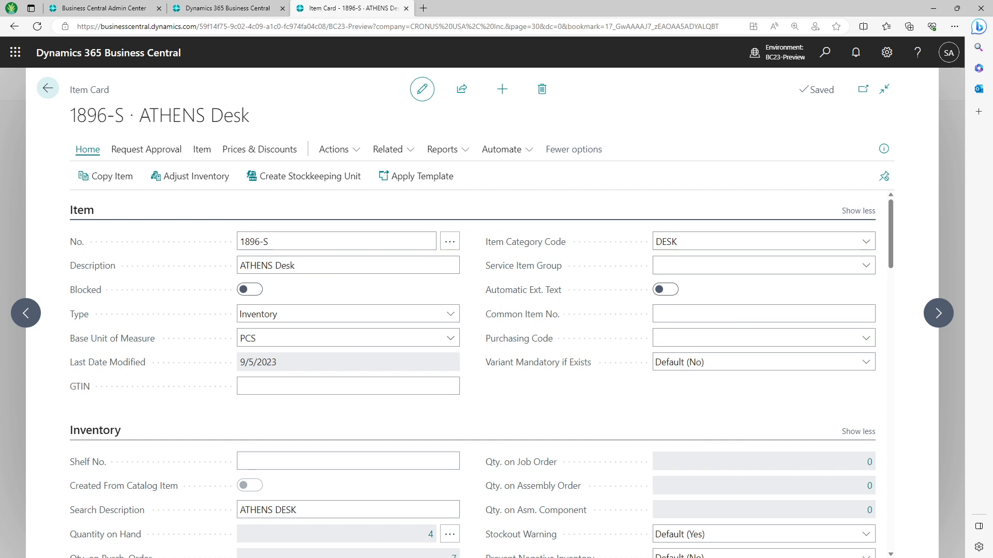
Run the company data search for 1896-S again using the item card's number field
{"action": "left_click", "coordinate": [375, 239]}
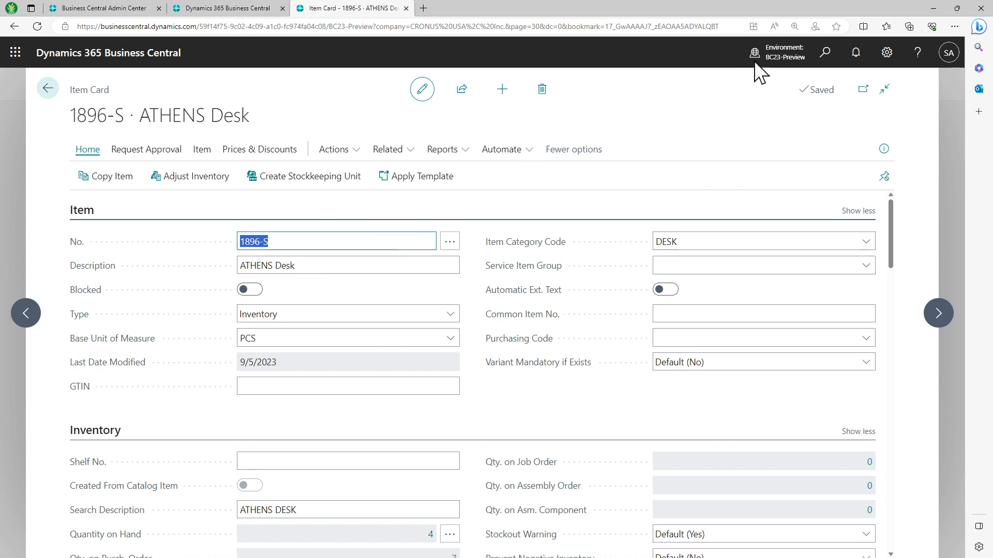
{"action": "left_click", "coordinate": [830, 62]}
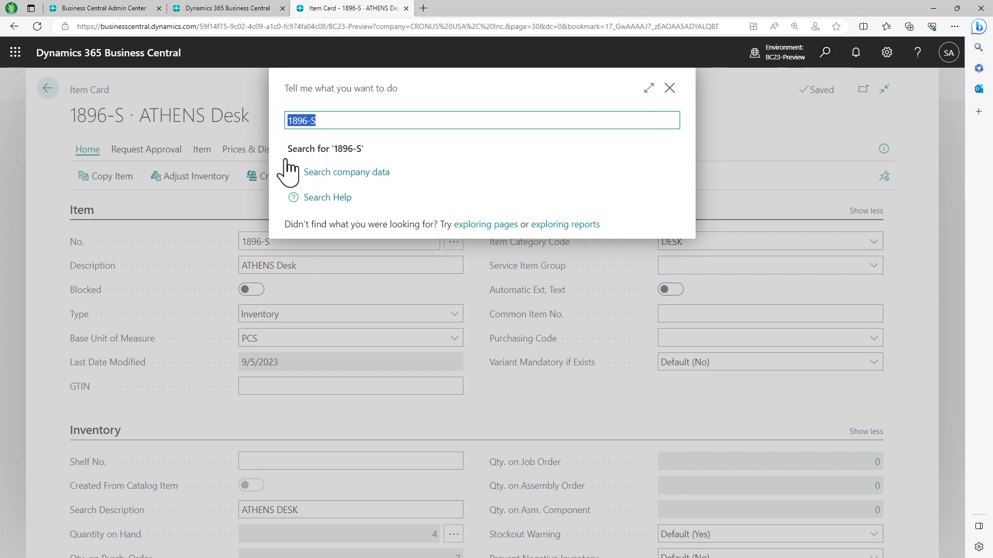
{"action": "left_click", "coordinate": [329, 182]}
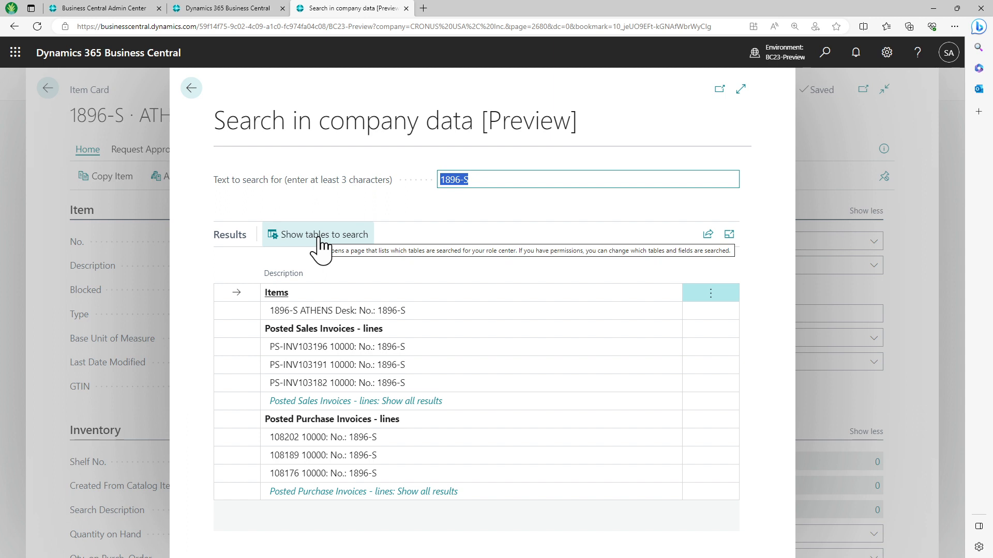
Open the list of tables to search and review those enabled for the Business Manager Evaluation role
{"action": "left_click", "coordinate": [319, 239]}
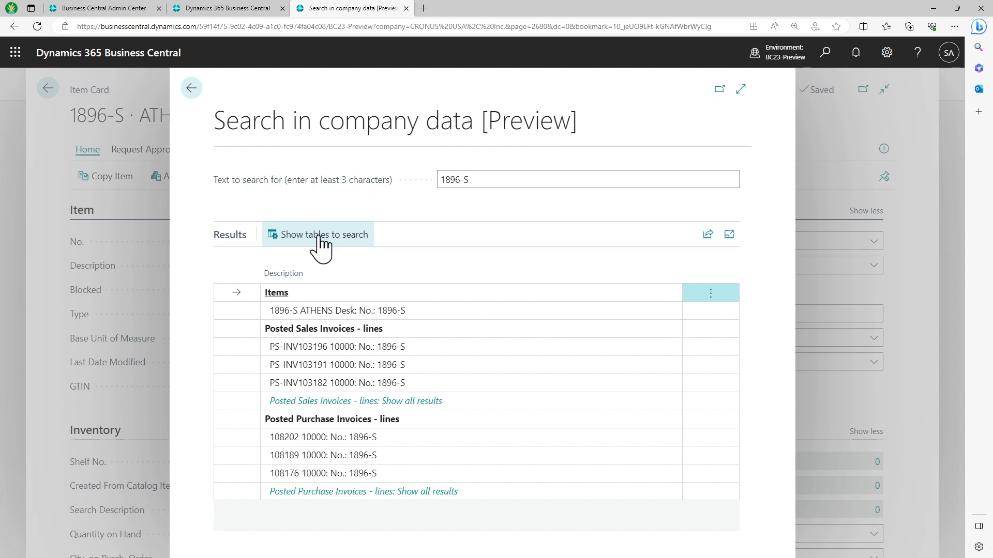
{"action": "scroll", "coordinate": [510, 351], "scroll_direction": "down", "scroll_amount": 1}
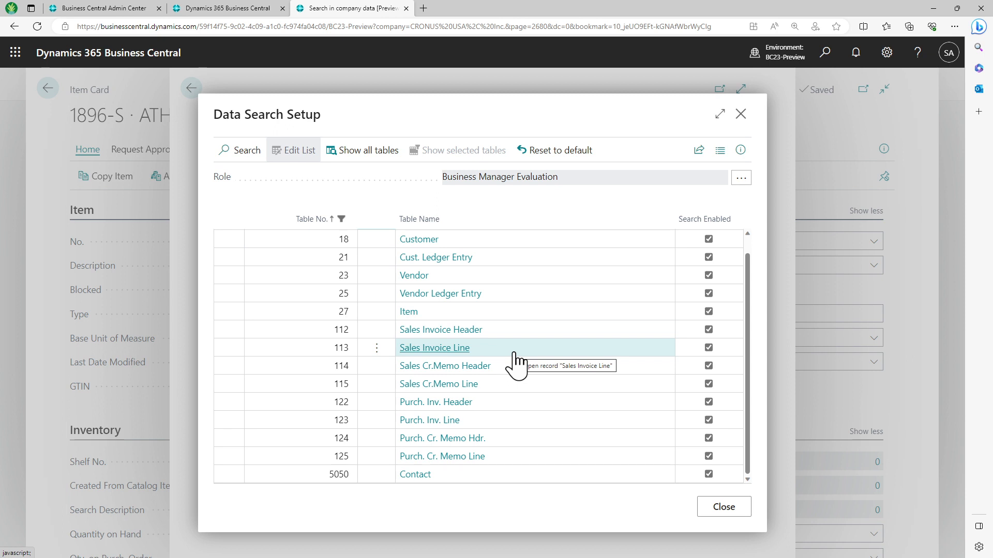
{"action": "scroll", "coordinate": [515, 356], "scroll_direction": "up", "scroll_amount": 1}
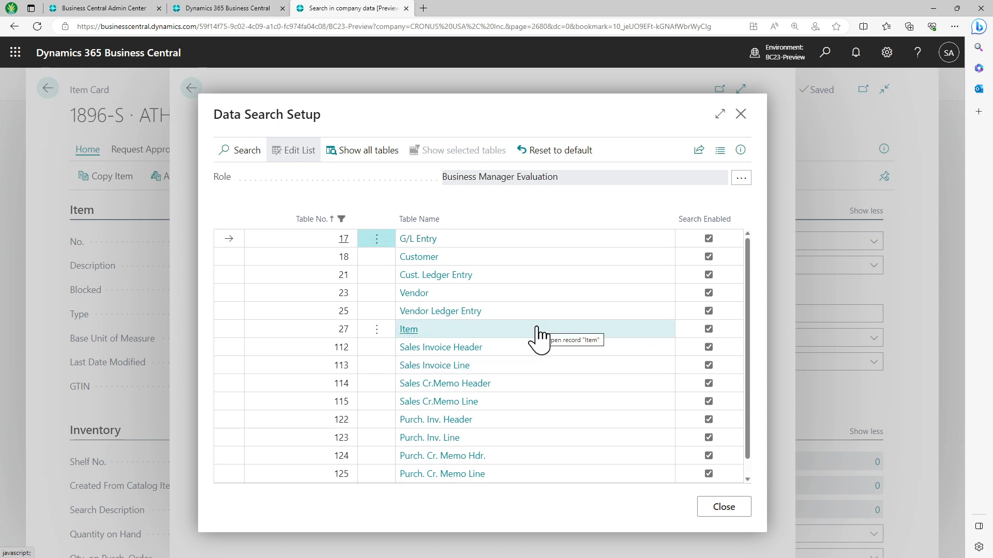
{"action": "scroll", "coordinate": [693, 424], "scroll_direction": "down", "scroll_amount": 1}
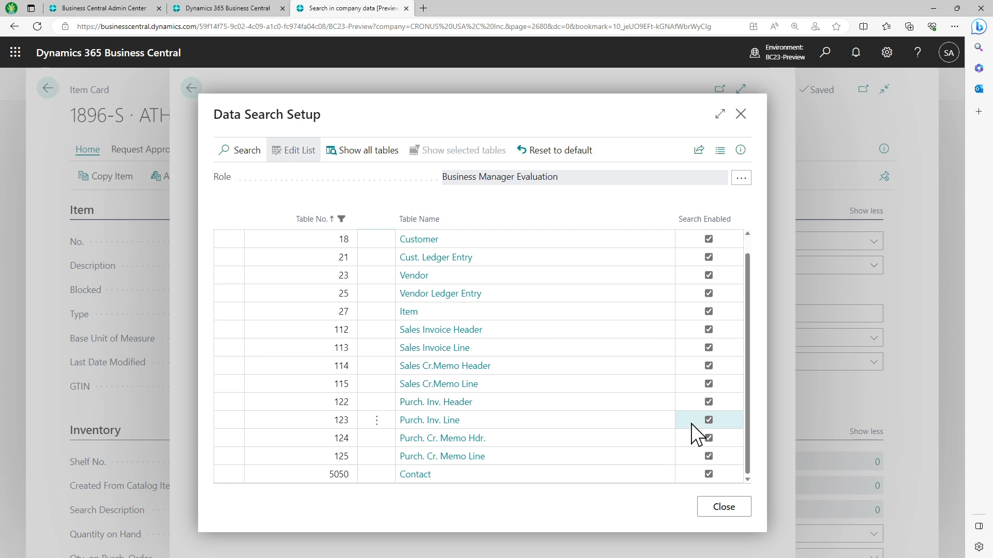
{"action": "scroll", "coordinate": [696, 436], "scroll_direction": "up", "scroll_amount": 1}
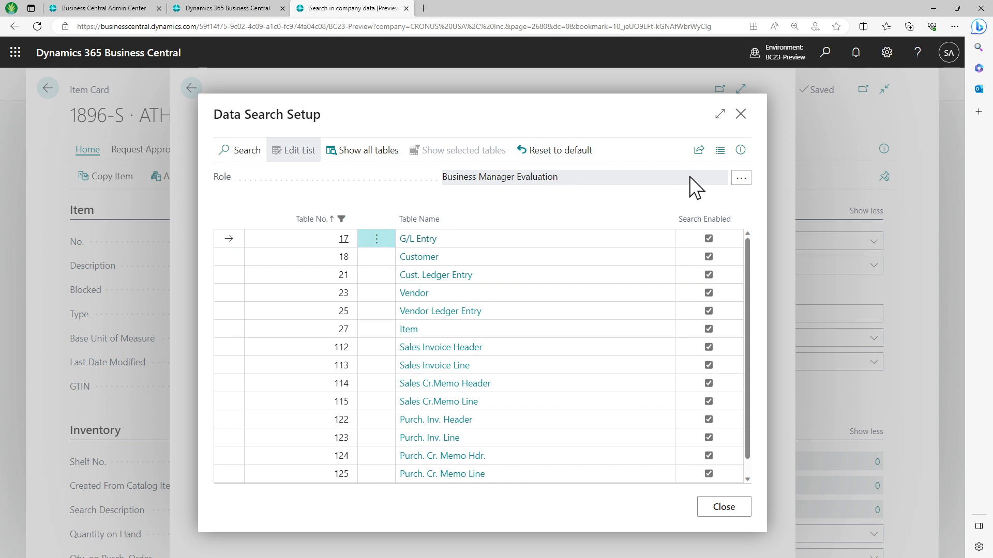
Switch the data search setup to the Manufacturing Manager role, review its searched tables and close the setup
{"action": "left_click", "coordinate": [741, 178]}
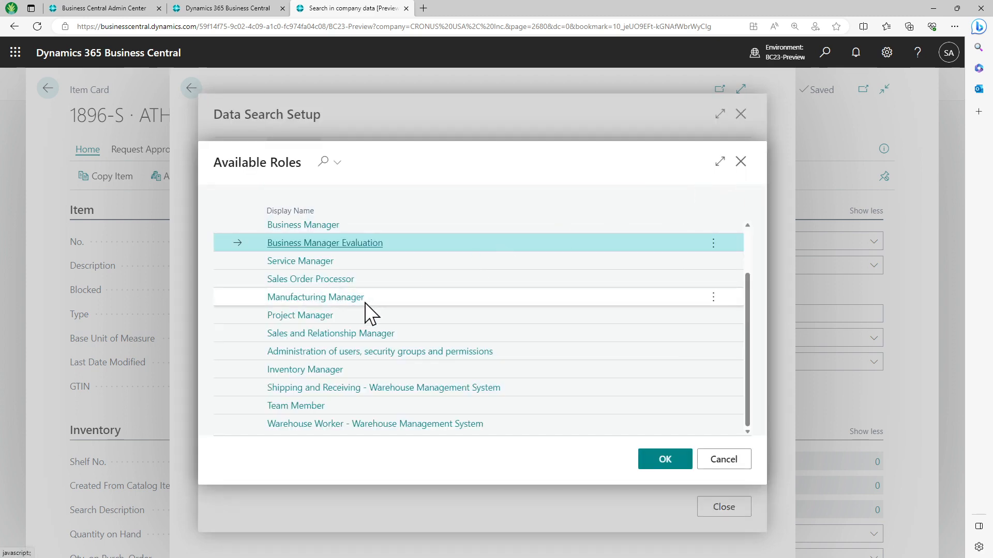
{"action": "double_click", "coordinate": [340, 306]}
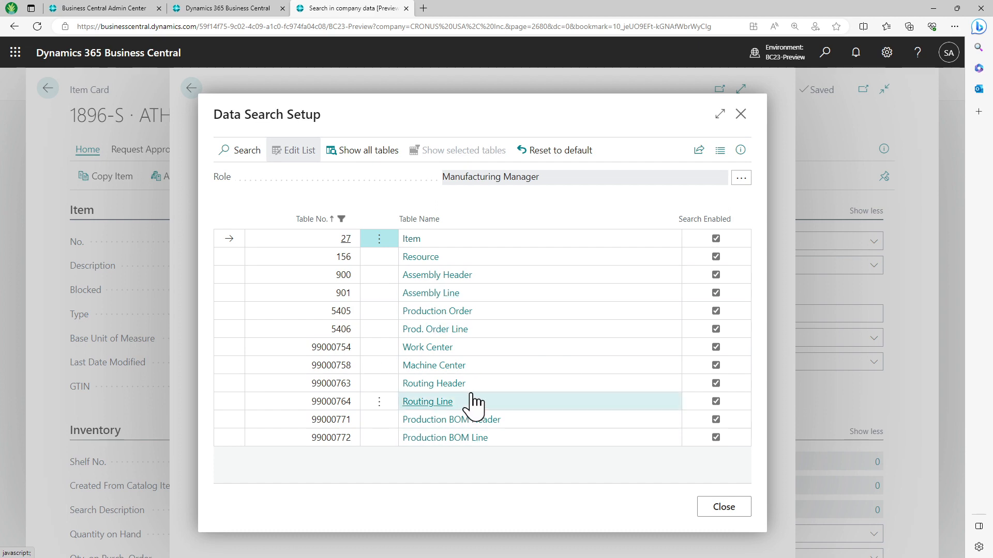
{"action": "left_click", "coordinate": [740, 113]}
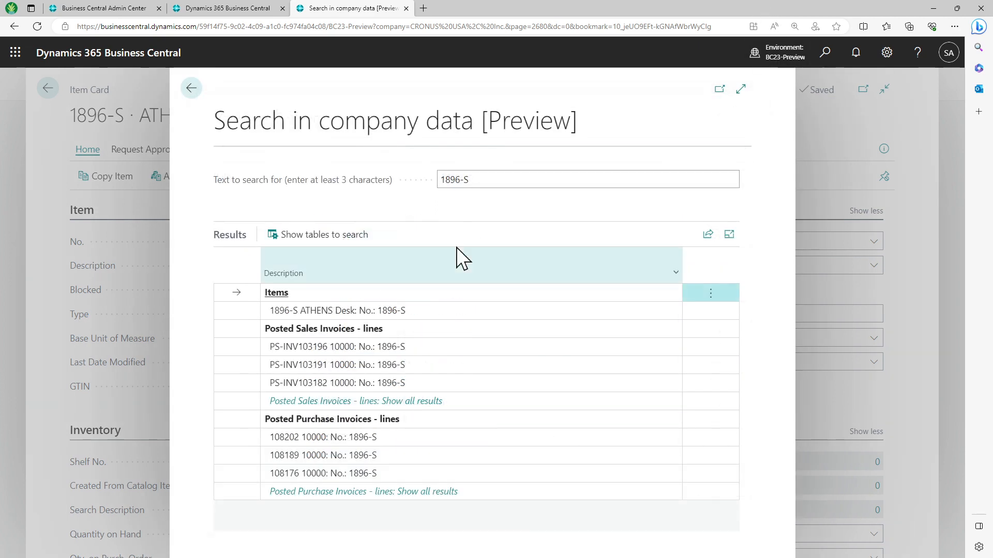
Show all tables in the data search setup for Business Manager Evaluation and enable searching of table 32, Item Ledger Entry
{"action": "left_click", "coordinate": [342, 243]}
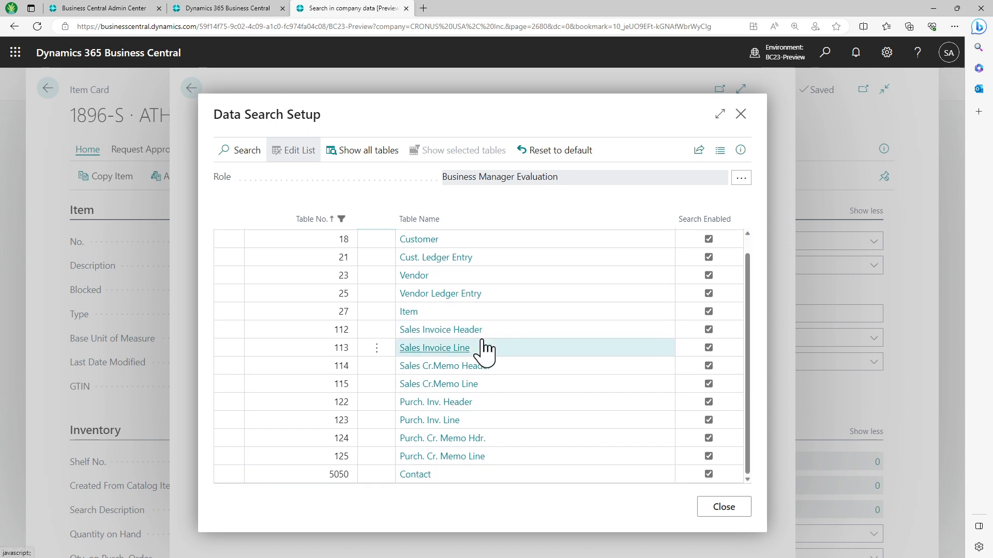
{"action": "left_click", "coordinate": [384, 155]}
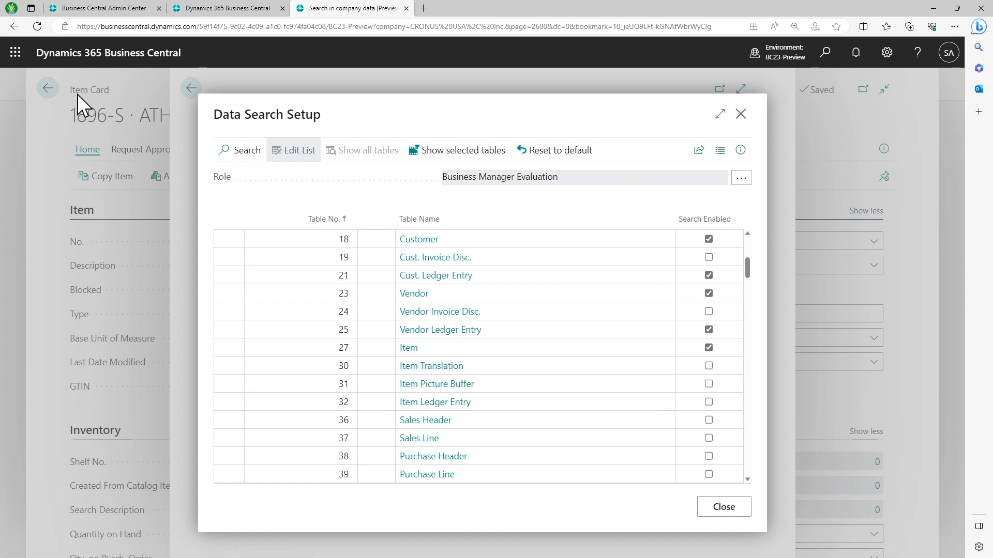
{"action": "left_click", "coordinate": [709, 402]}
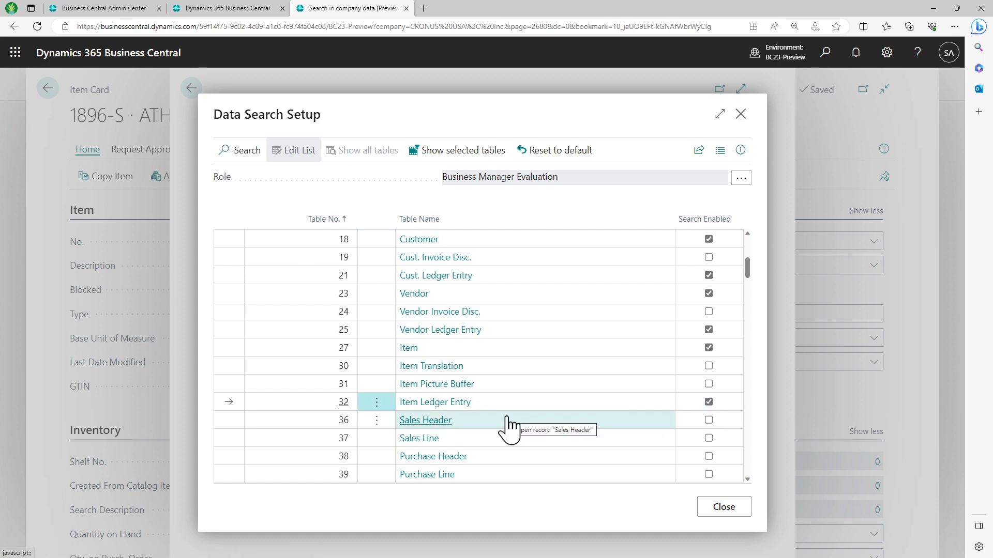
Find table 50100, SDH Demo Table, enable it for search, clear the list search and close the data search setup
{"action": "scroll", "coordinate": [509, 425], "scroll_direction": "down", "scroll_amount": 2}
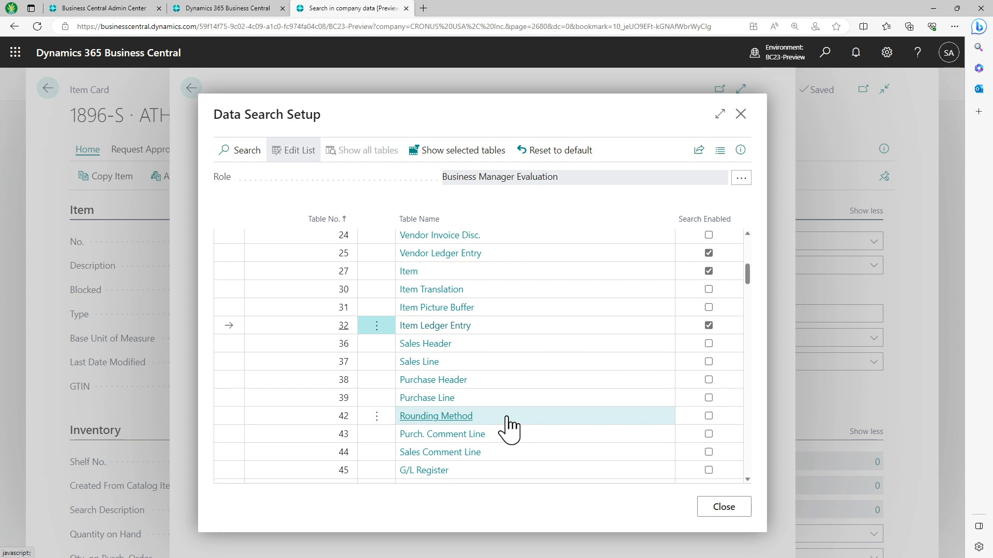
{"action": "left_click", "coordinate": [226, 151]}
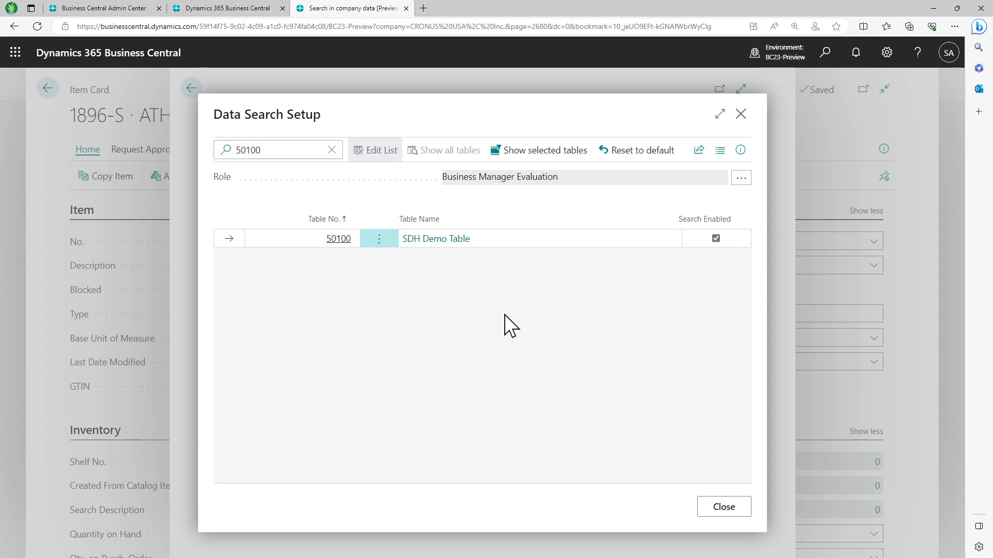
{"action": "left_click", "coordinate": [332, 150]}
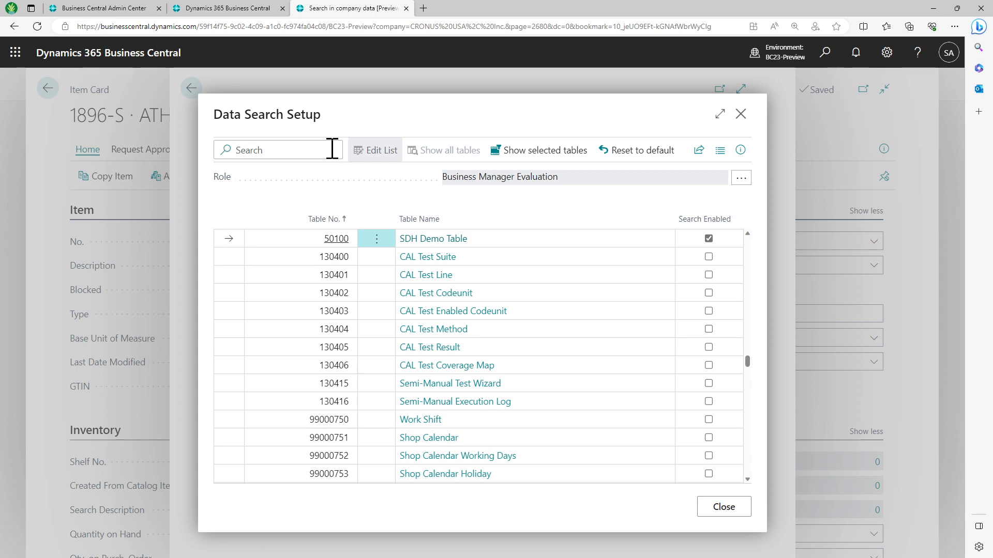
{"action": "scroll", "coordinate": [477, 243], "scroll_direction": "up", "scroll_amount": 15}
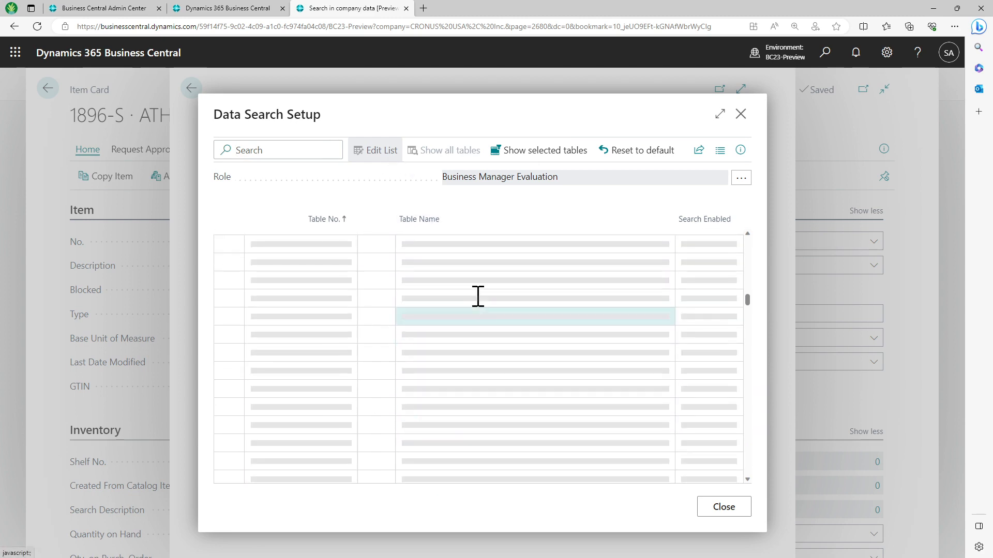
{"action": "left_click", "coordinate": [726, 511]}
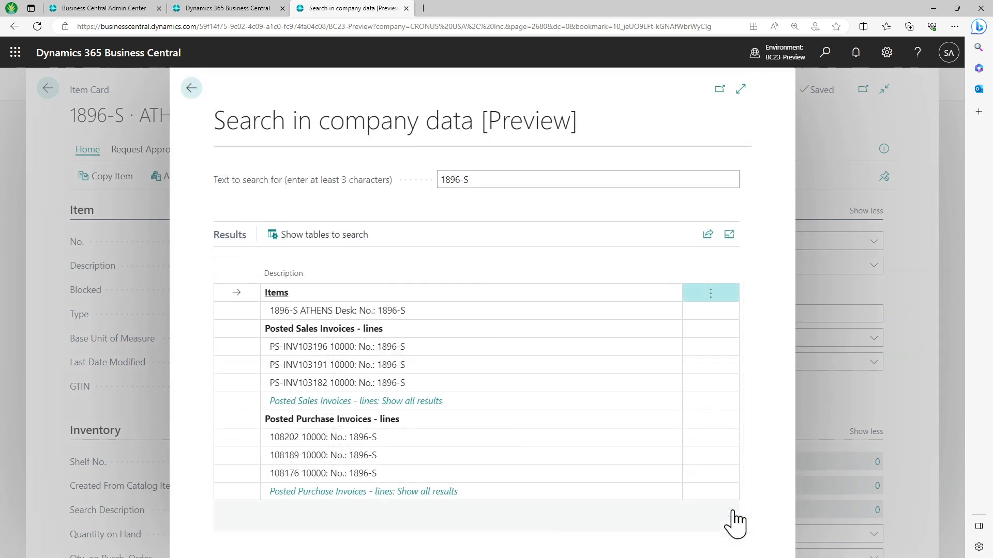
In the Item Ledger Entry field search setup, enable Location Code and disable Order No. and Variant Code
{"action": "left_click", "coordinate": [334, 235]}
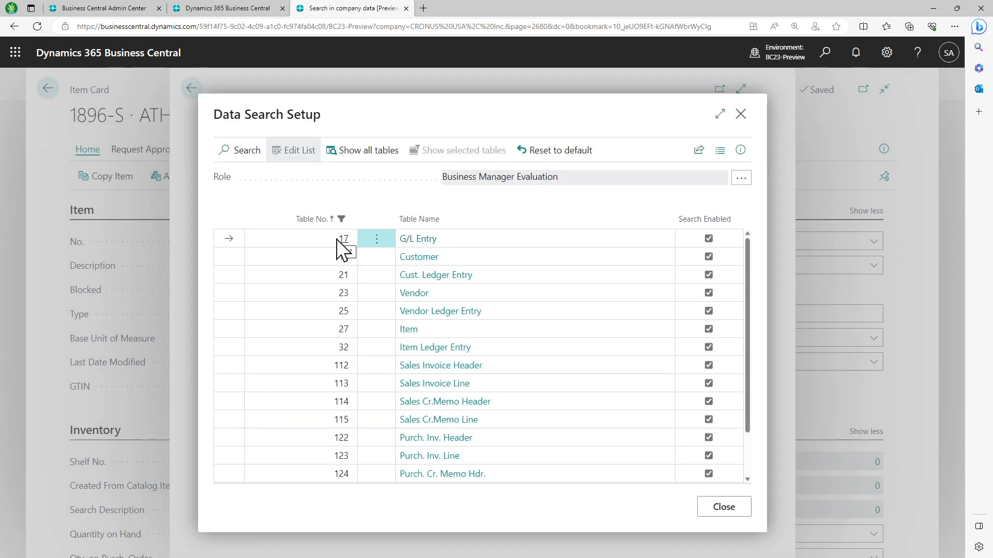
{"action": "left_click", "coordinate": [464, 348]}
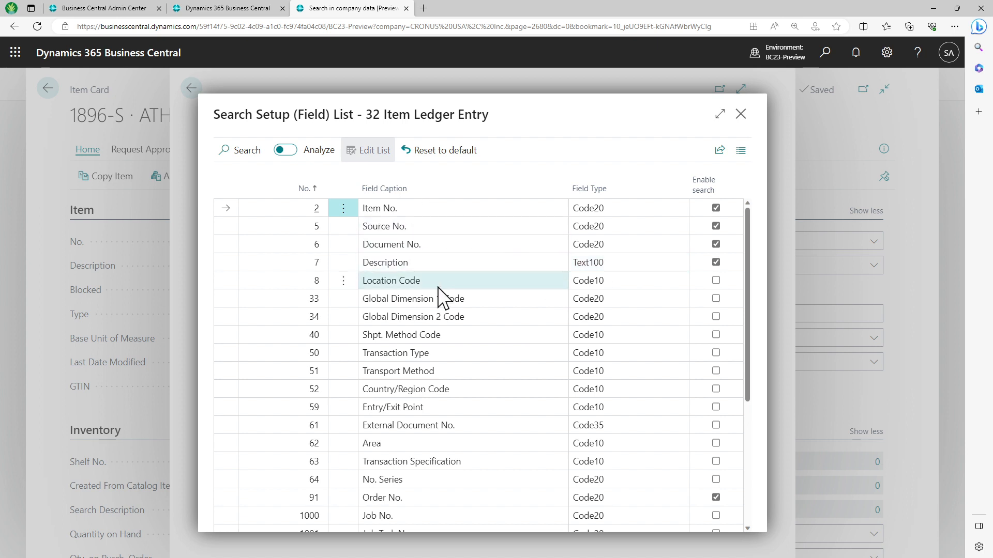
{"action": "left_click", "coordinate": [717, 280]}
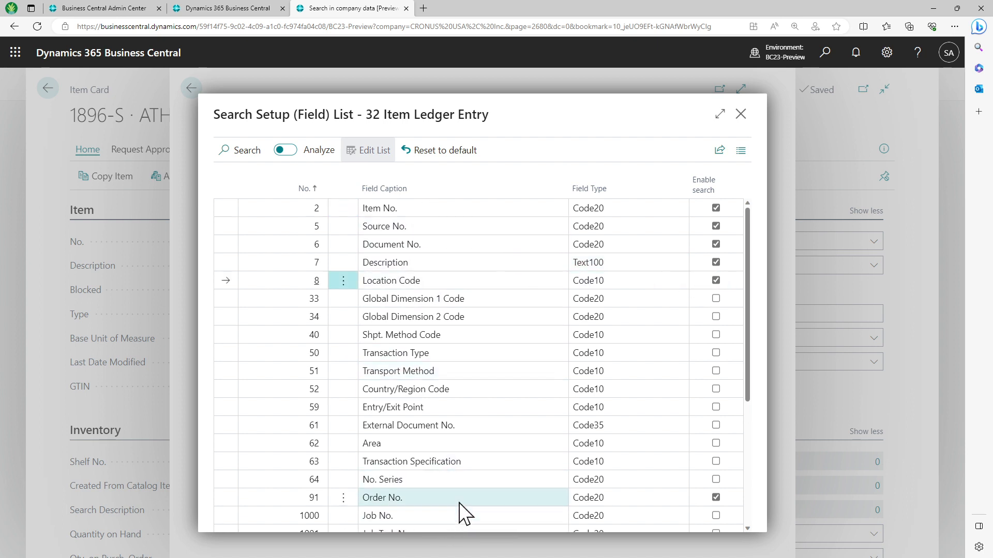
{"action": "left_click", "coordinate": [717, 497]}
{"action": "scroll", "coordinate": [487, 470], "scroll_direction": "down", "scroll_amount": 3}
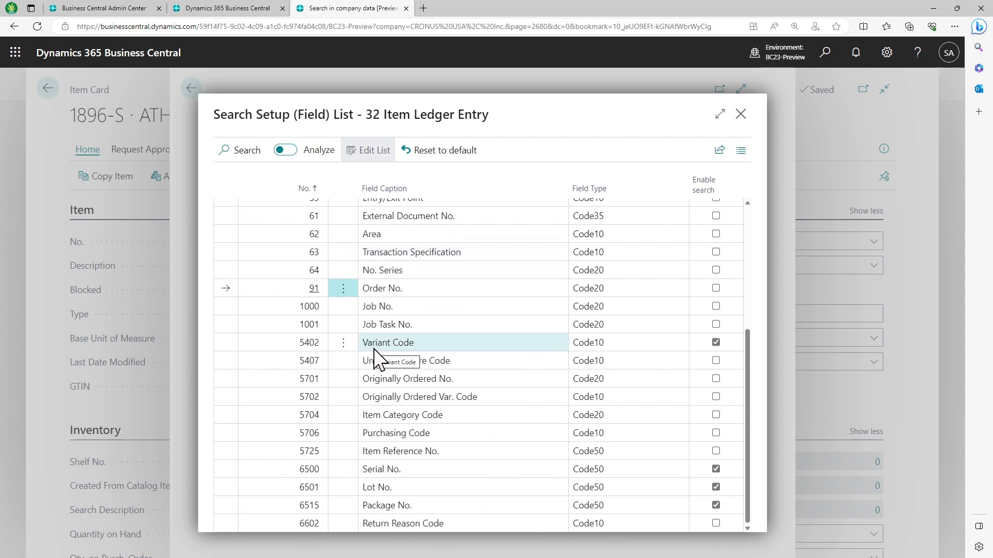
{"action": "left_click", "coordinate": [715, 343]}
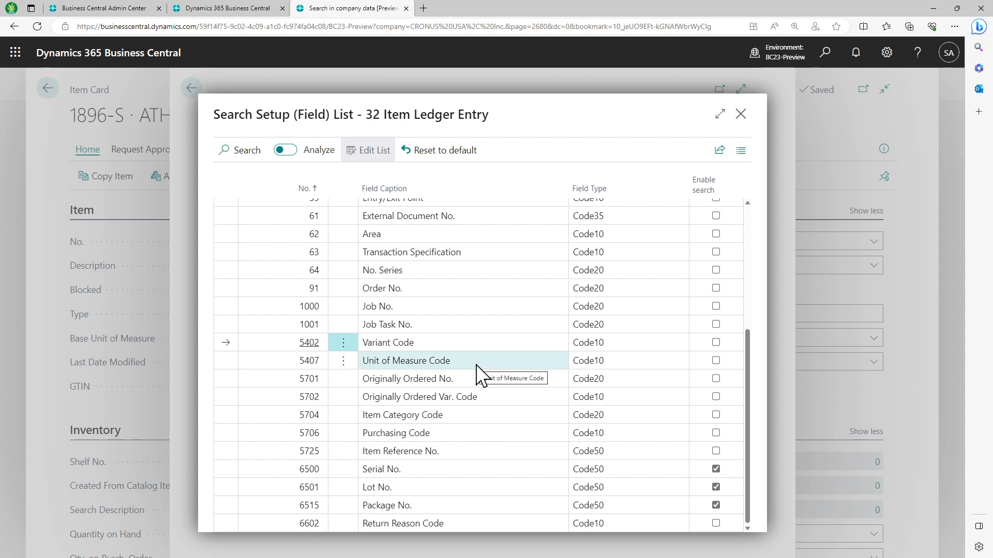
{"action": "left_click", "coordinate": [743, 114]}
Review which SDH Demo Table fields are enabled for search, and close the data search setup
{"action": "scroll", "coordinate": [472, 443], "scroll_direction": "down", "scroll_amount": 2}
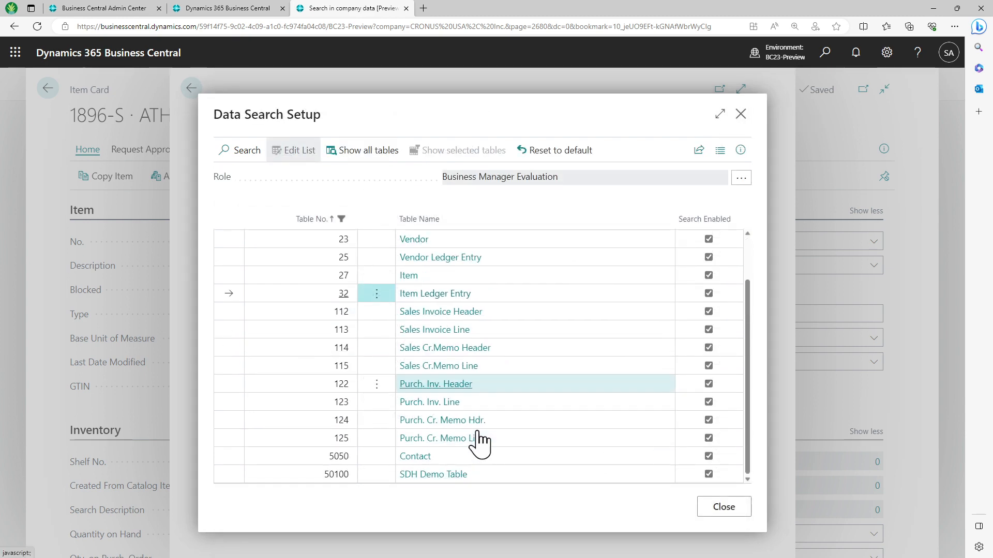
{"action": "left_click", "coordinate": [489, 475]}
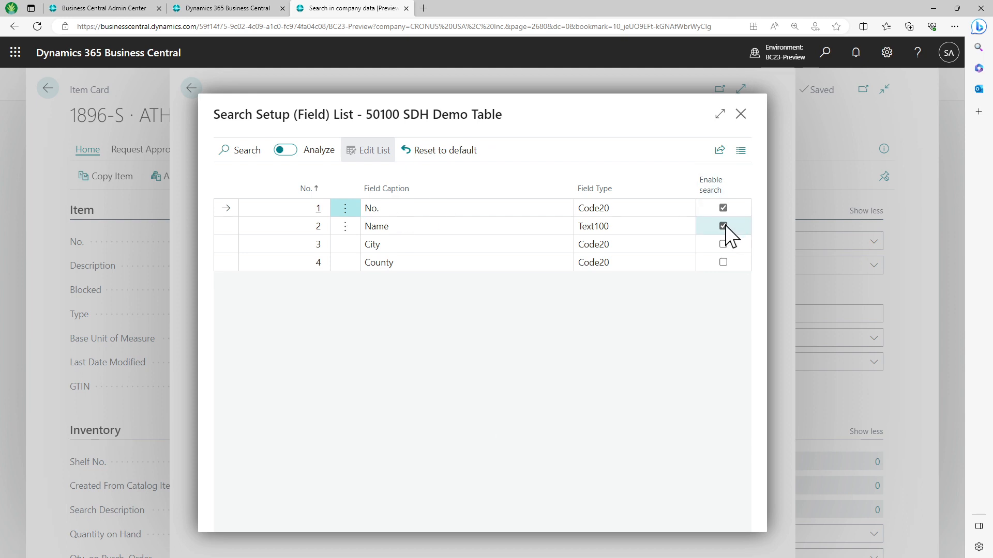
{"action": "left_click", "coordinate": [741, 115]}
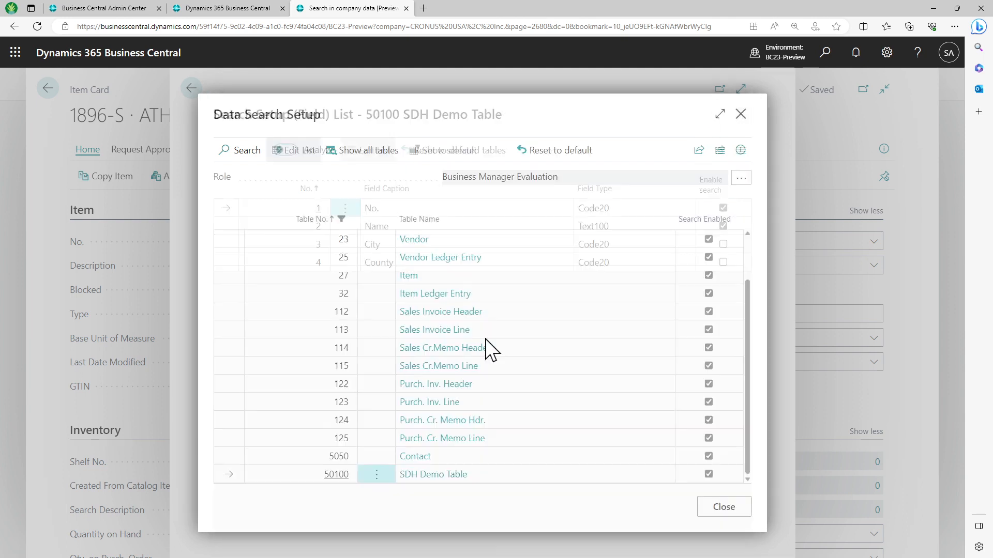
{"action": "left_click", "coordinate": [724, 507]}
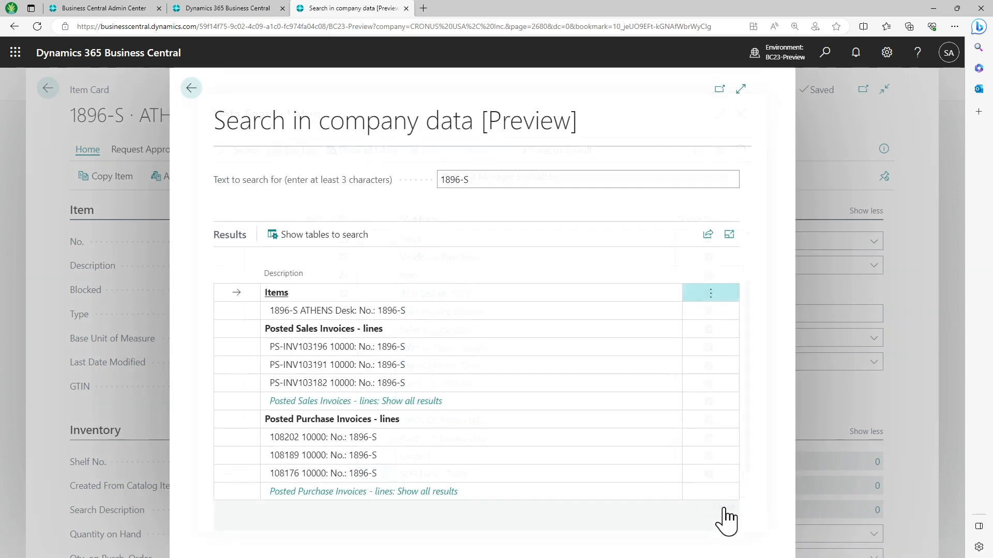
Rerun the company data search for 1896-S from the item card, review the results by table and return to the card
{"action": "left_click", "coordinate": [191, 88]}
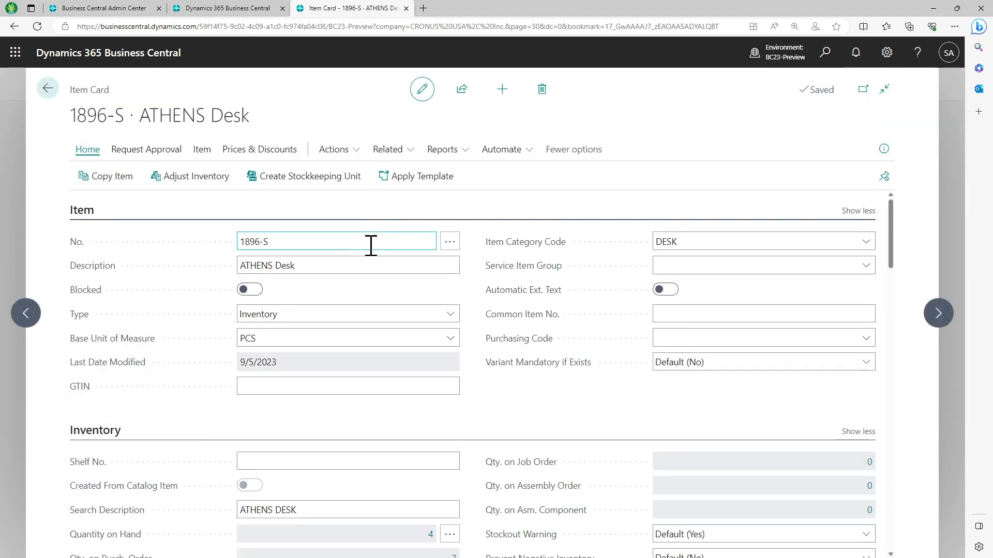
{"action": "left_click", "coordinate": [371, 246]}
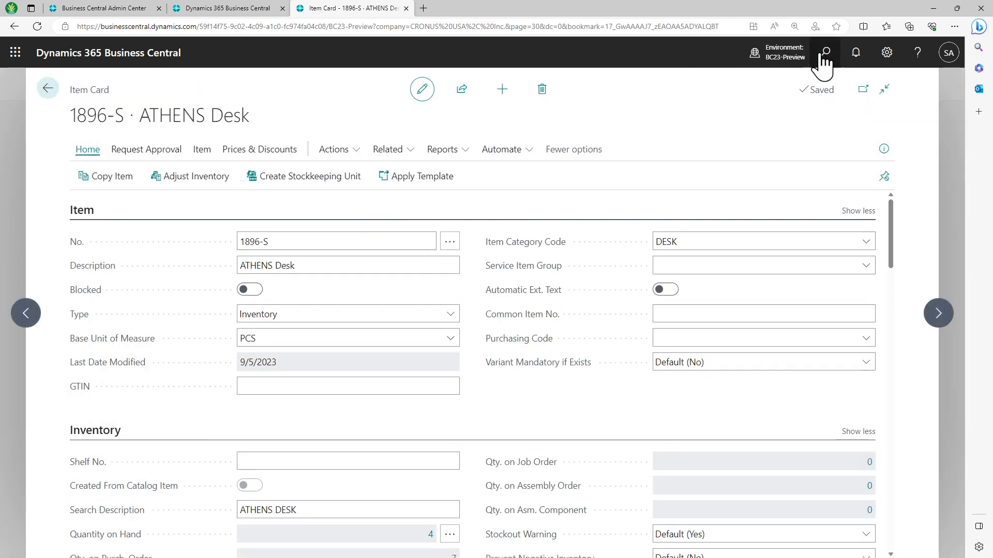
{"action": "left_click", "coordinate": [822, 54]}
{"action": "left_click", "coordinate": [349, 173]}
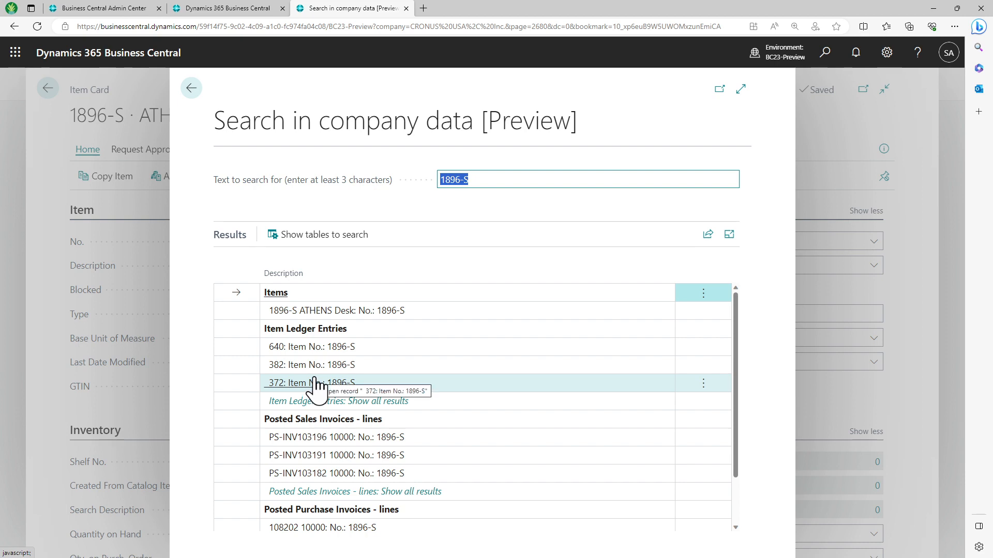
{"action": "scroll", "coordinate": [317, 384], "scroll_direction": "down", "scroll_amount": 2}
{"action": "left_click", "coordinate": [189, 85]}
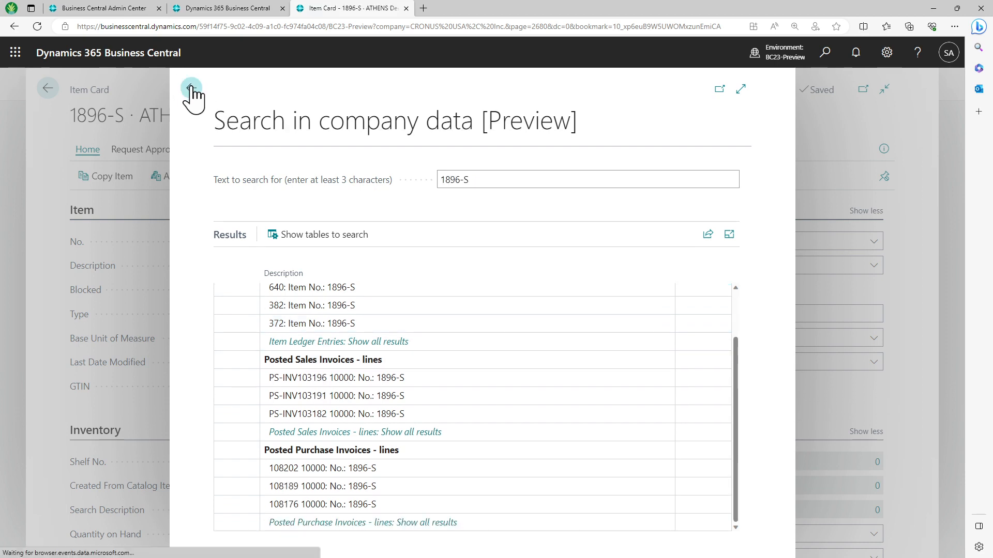
Leave the item card for the home page, go to the Vendors list and open the vendor card for Fabrikam, Inc
{"action": "left_click", "coordinate": [48, 92]}
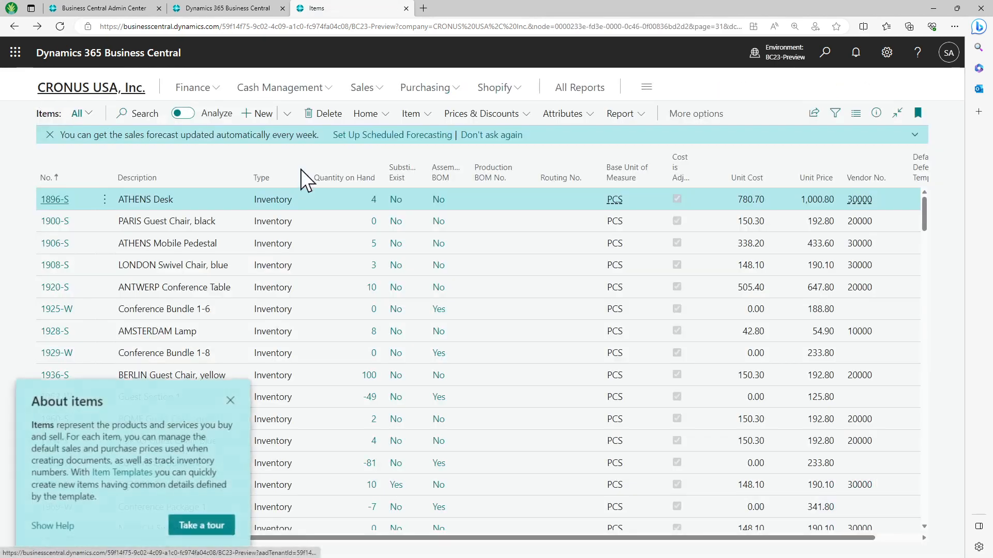
{"action": "left_click", "coordinate": [105, 92]}
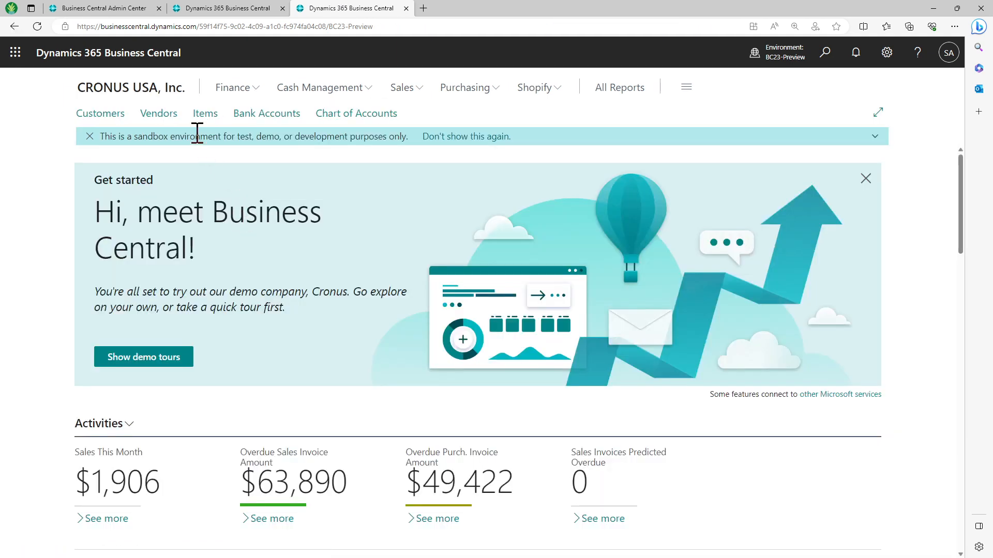
{"action": "left_click", "coordinate": [159, 115]}
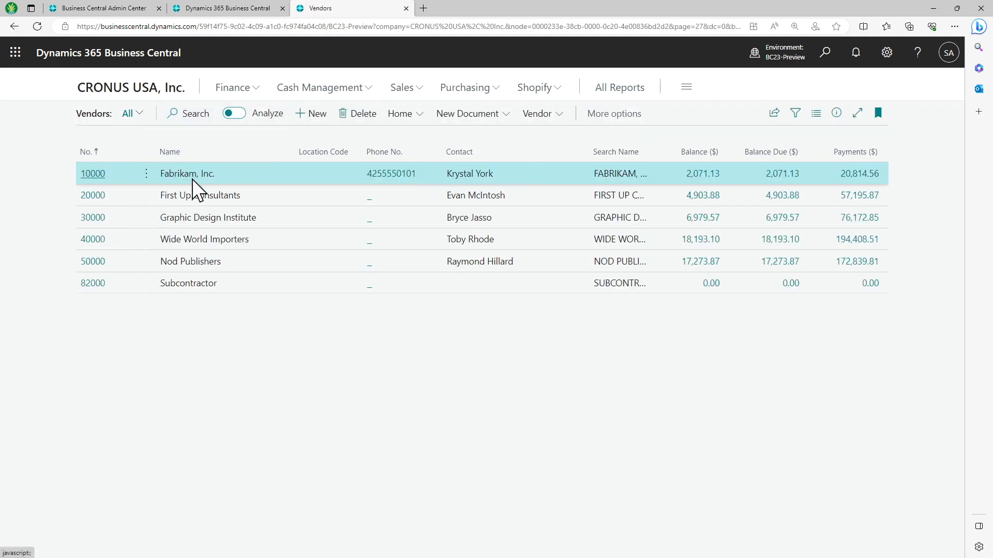
{"action": "left_click", "coordinate": [93, 174]}
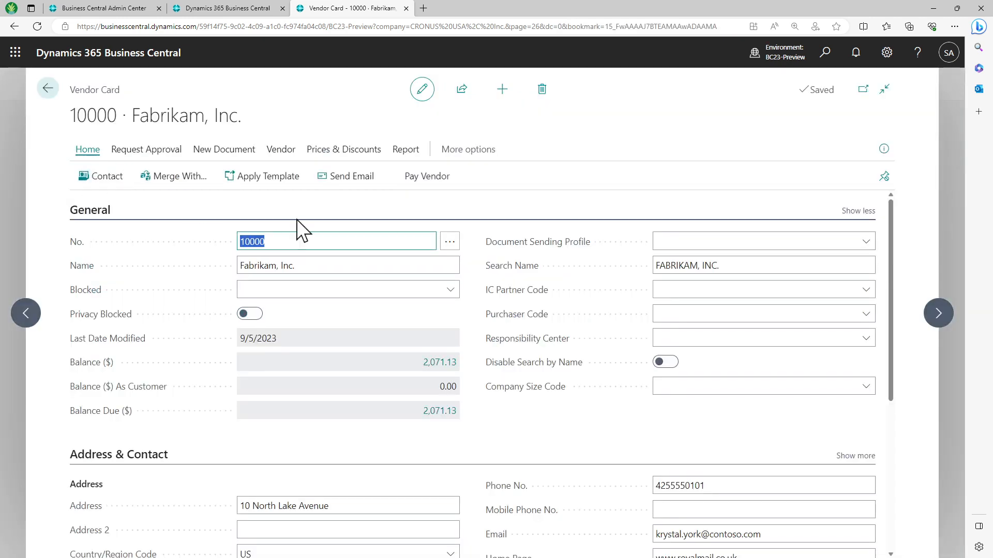
Search company data for the vendor number from the vendor card and look through the results by table
{"action": "left_click", "coordinate": [825, 52]}
{"action": "left_click", "coordinate": [361, 172]}
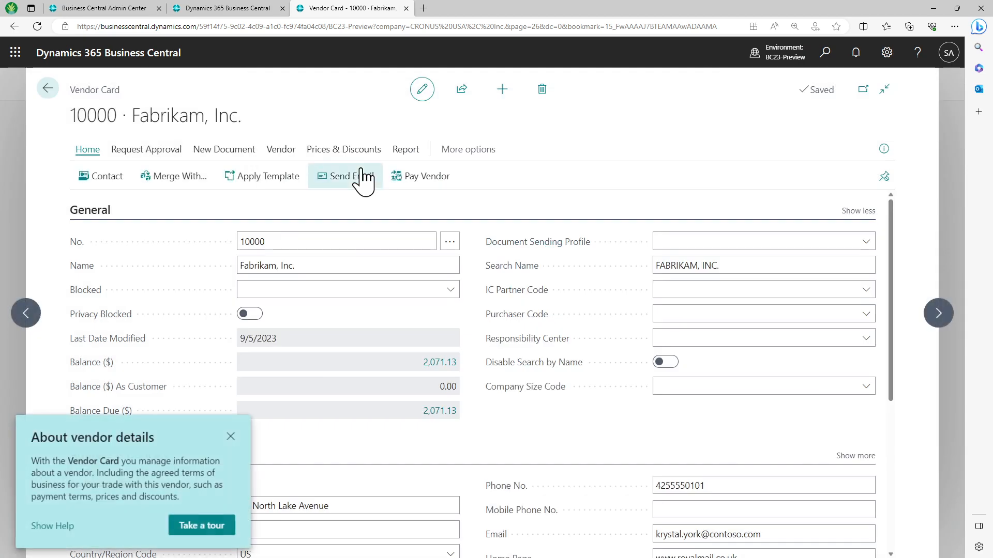
{"action": "scroll", "coordinate": [348, 259], "scroll_direction": "down", "scroll_amount": 10}
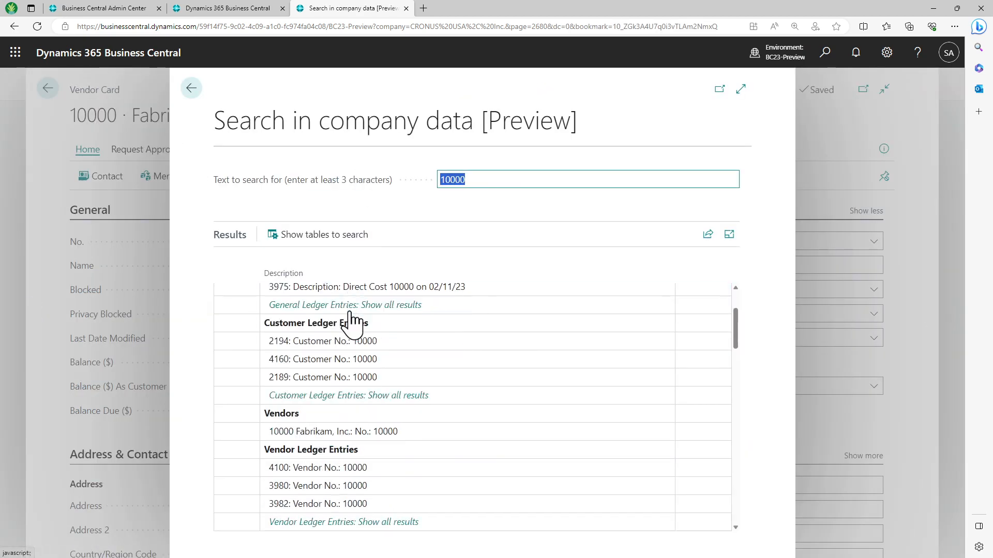
Look through the company data results, open the third result under Customer Ledger Entries and return to the search results
{"action": "scroll", "coordinate": [352, 318], "scroll_direction": "down", "scroll_amount": 2}
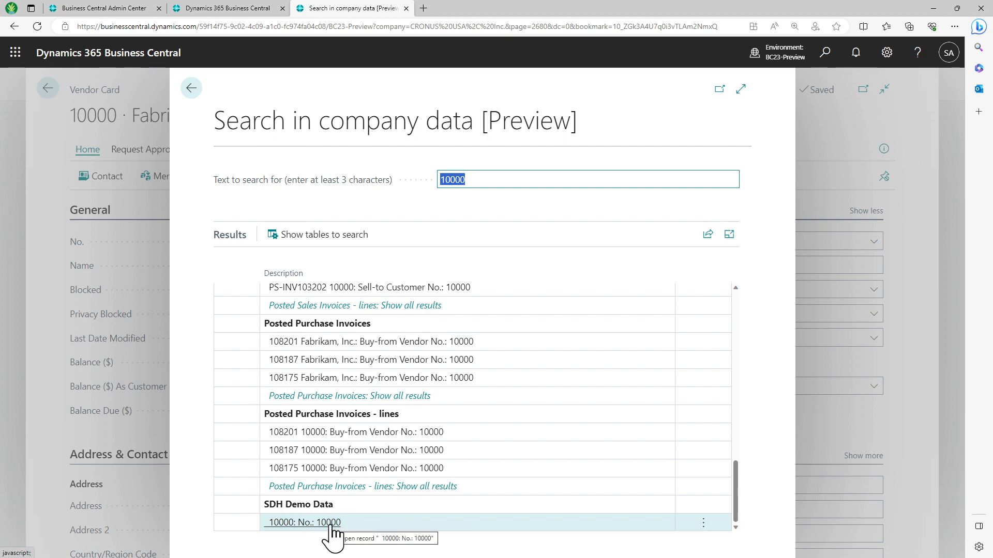
{"action": "scroll", "coordinate": [387, 491], "scroll_direction": "up", "scroll_amount": 8}
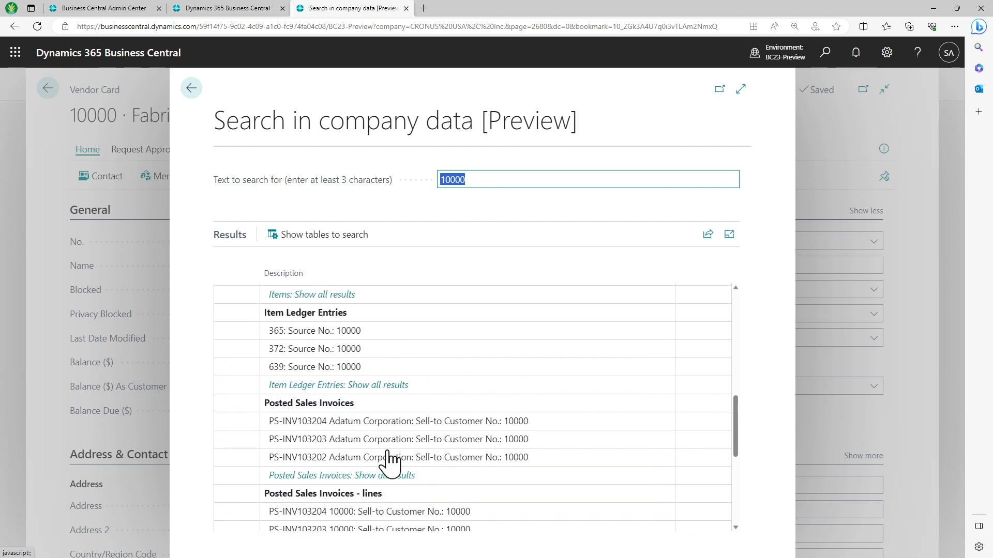
{"action": "scroll", "coordinate": [390, 458], "scroll_direction": "up", "scroll_amount": 9}
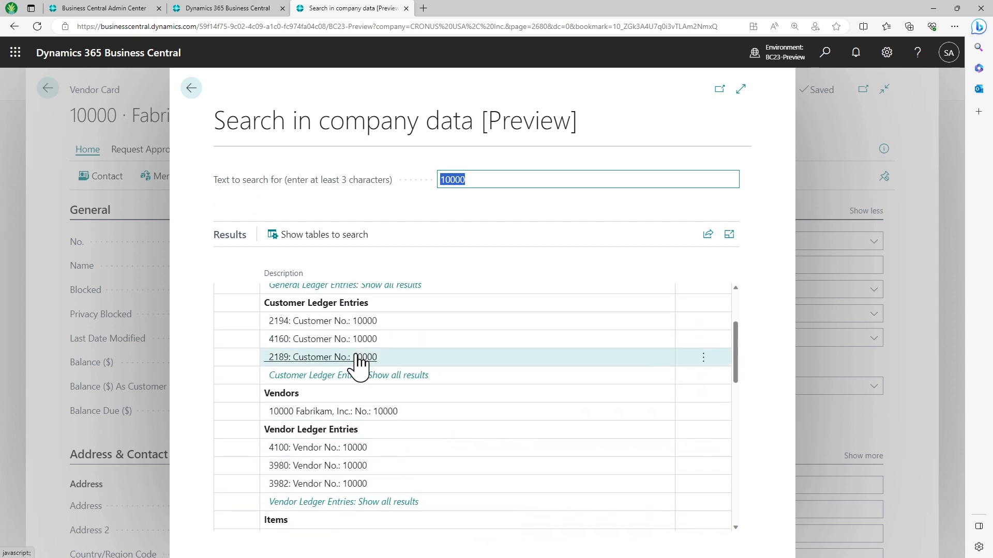
{"action": "left_click", "coordinate": [359, 363]}
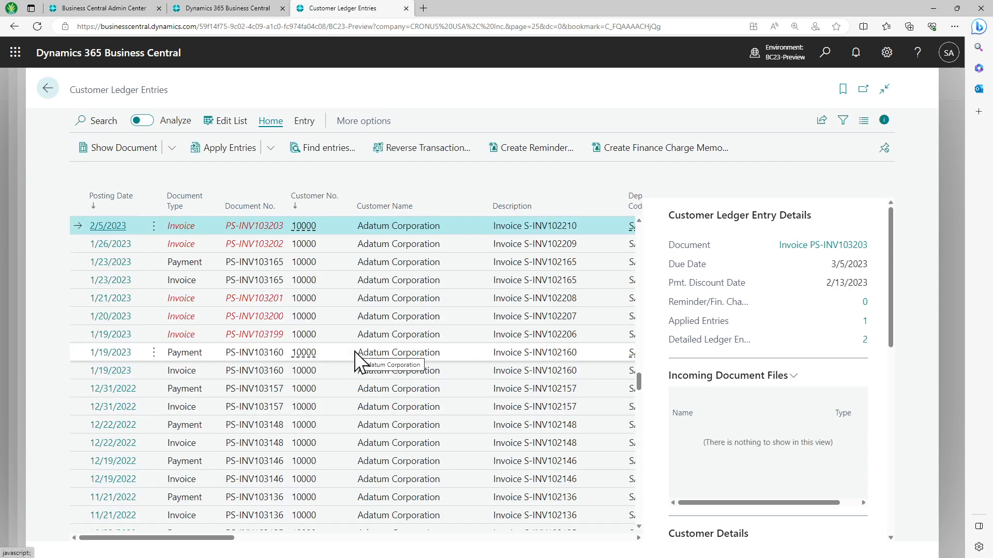
{"action": "left_click", "coordinate": [47, 89]}
Open the matching record under SDH Demo Data at the end of the search results, and return to the results
{"action": "scroll", "coordinate": [284, 361], "scroll_direction": "down", "scroll_amount": 10}
{"action": "scroll", "coordinate": [341, 512], "scroll_direction": "down", "scroll_amount": 2}
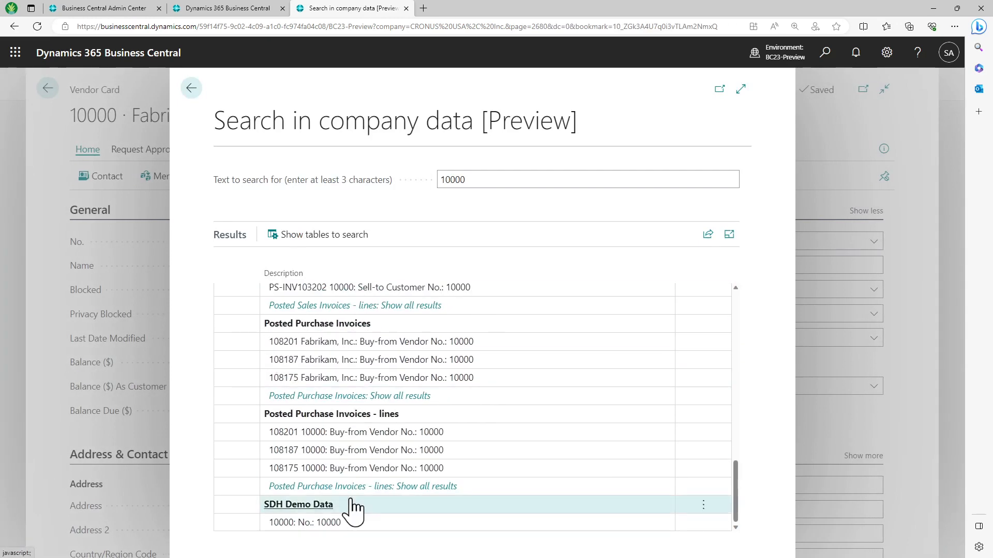
{"action": "left_click", "coordinate": [329, 524]}
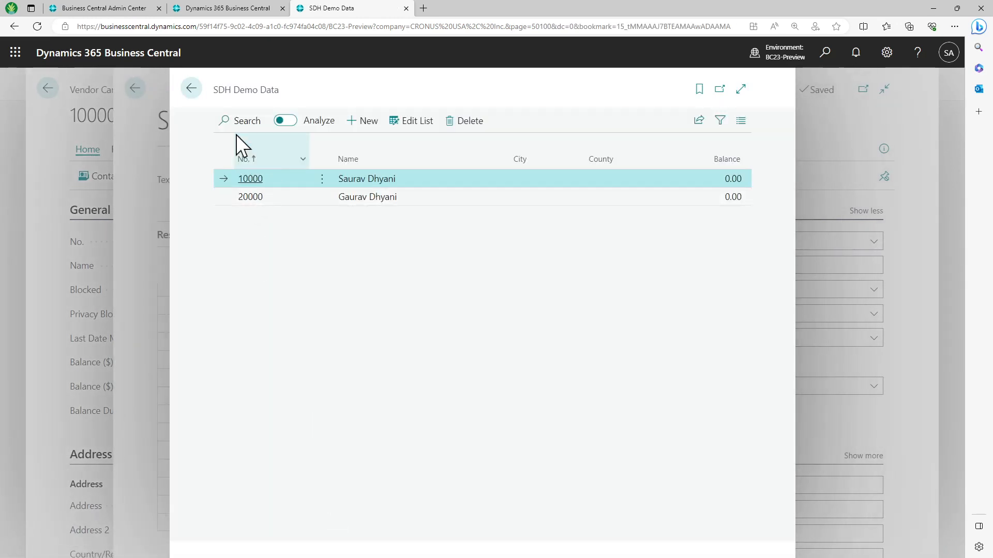
{"action": "left_click", "coordinate": [201, 87]}
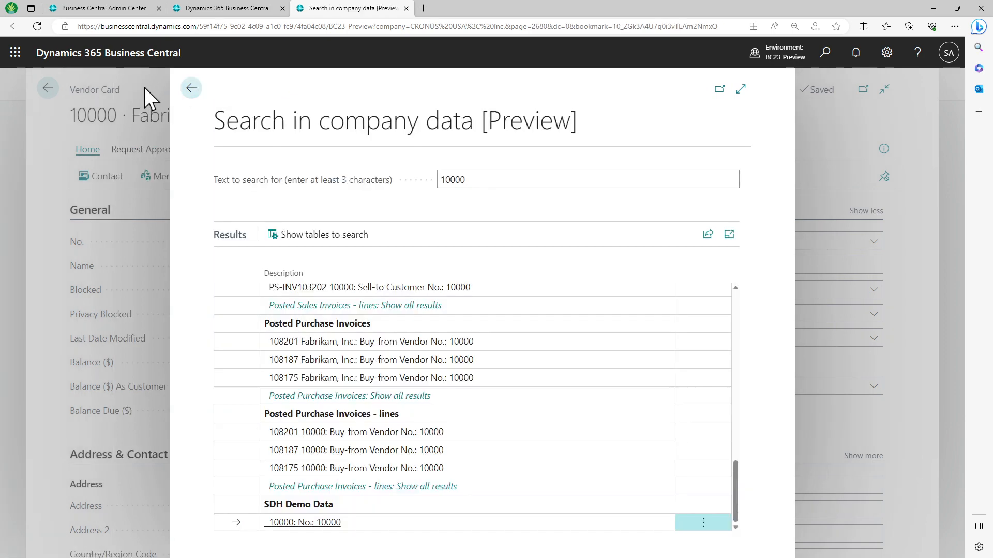